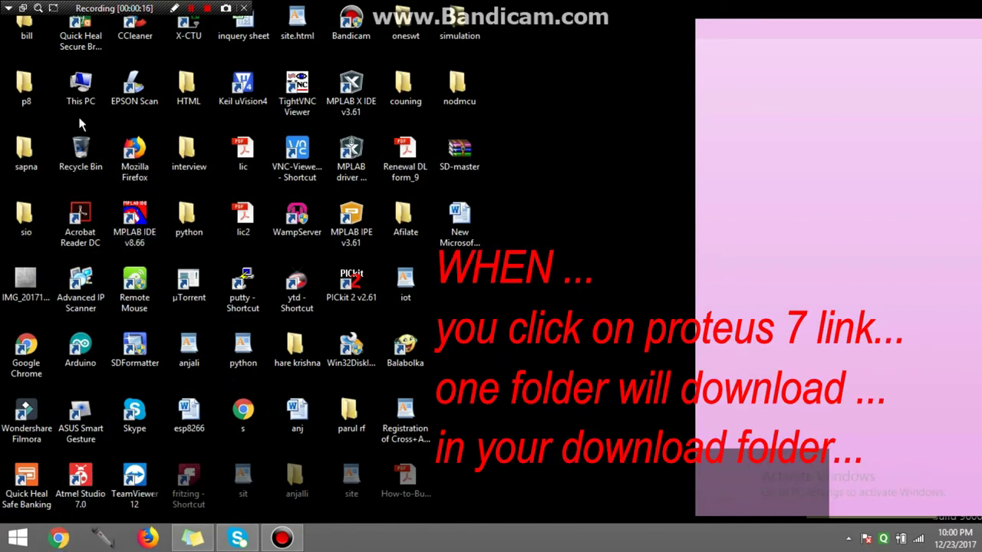
# - Copy the "Labcenter electronics" folder from the Downloads folder
pyautogui.doubleClick(81, 88)
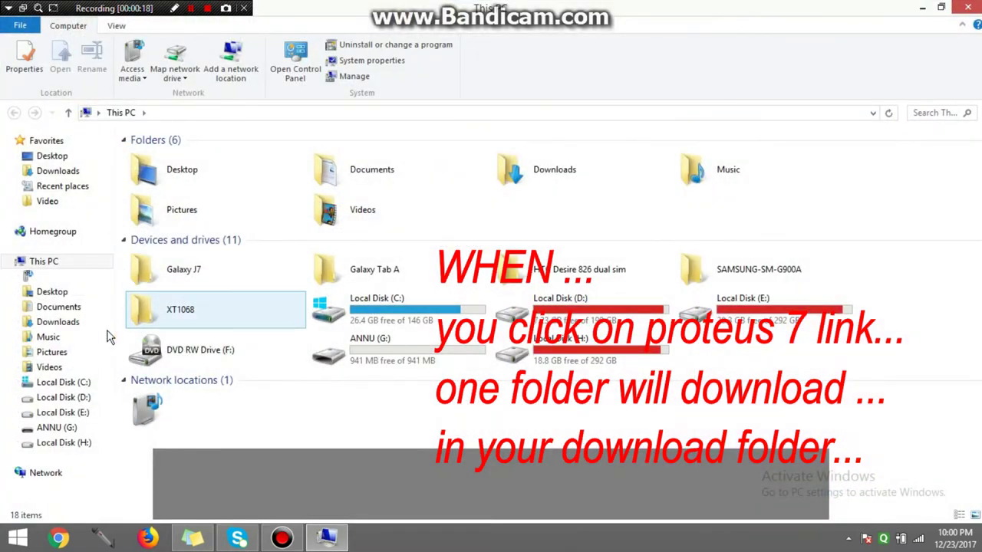
pyautogui.click(57, 321)
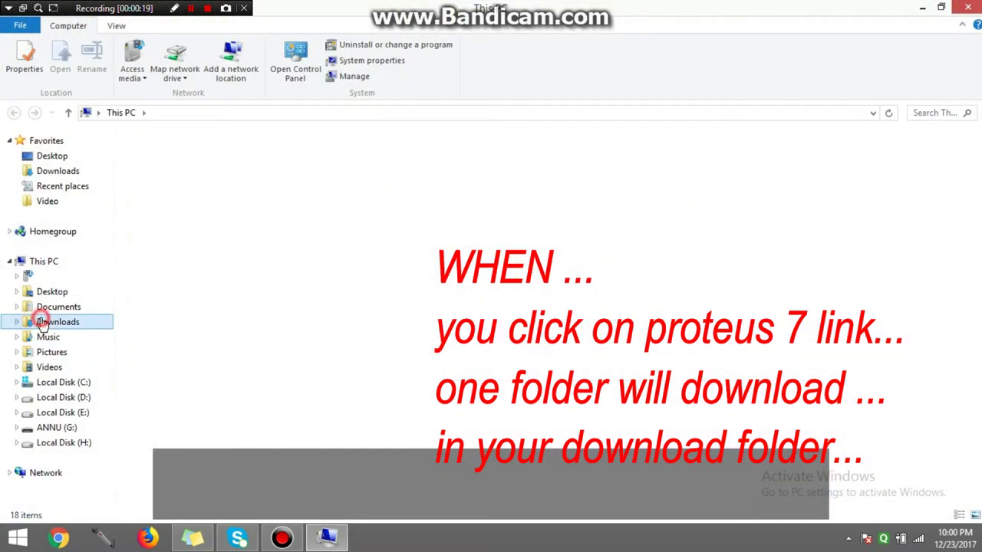
pyautogui.click(305, 280)
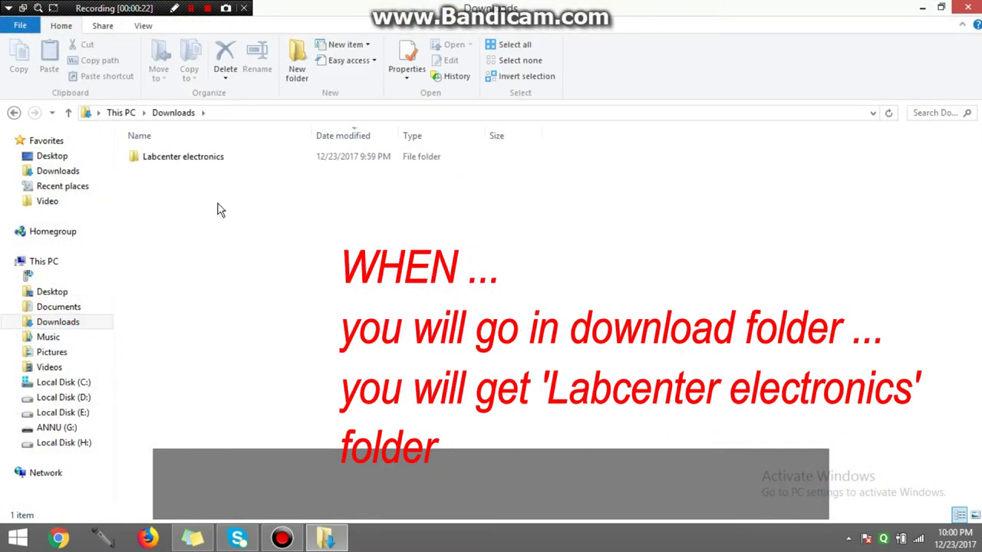
pyautogui.rightClick(194, 165)
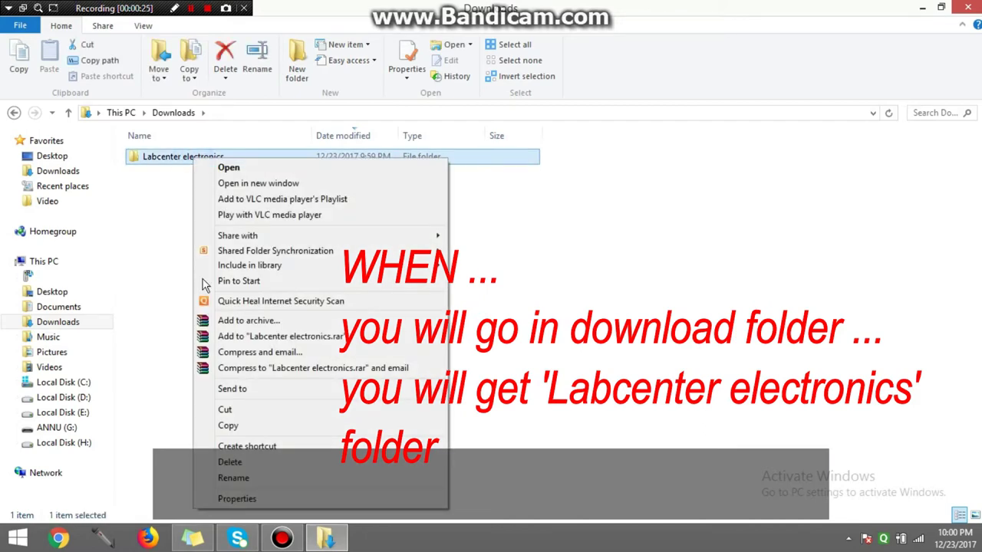
pyautogui.click(238, 425)
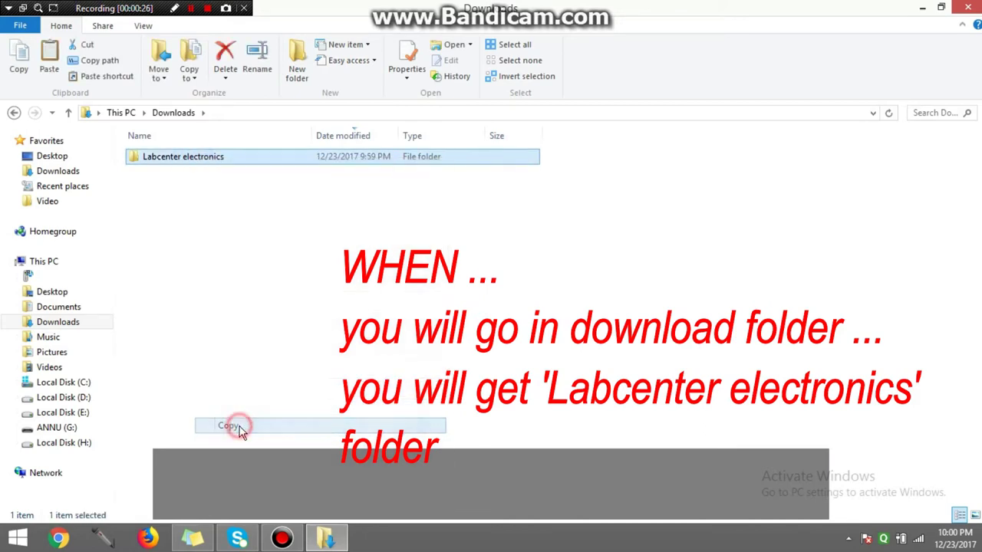
# - Paste the copied folder into Program Files (x86) on Local Disk (C:)
pyautogui.click(64, 384)
pyautogui.doubleClick(171, 380)
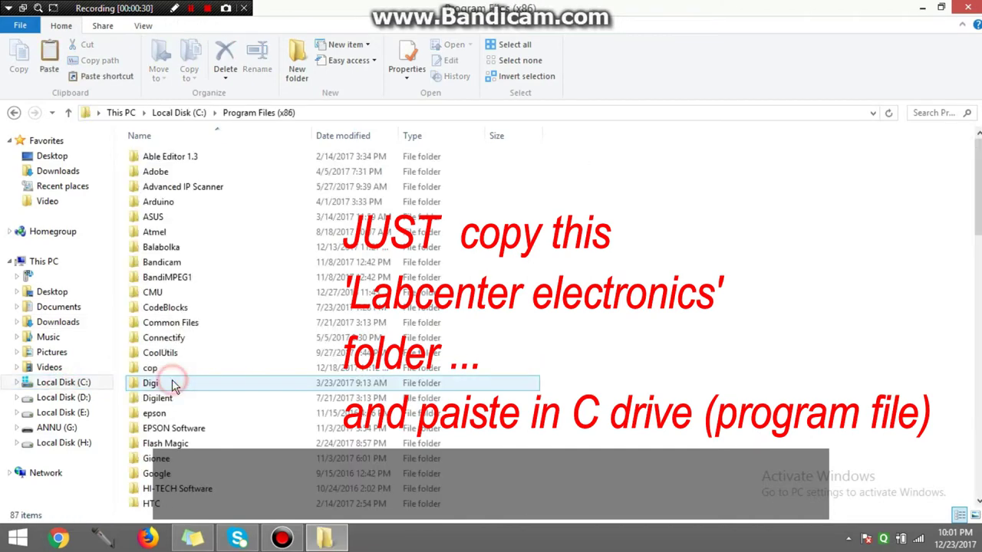
pyautogui.rightClick(642, 204)
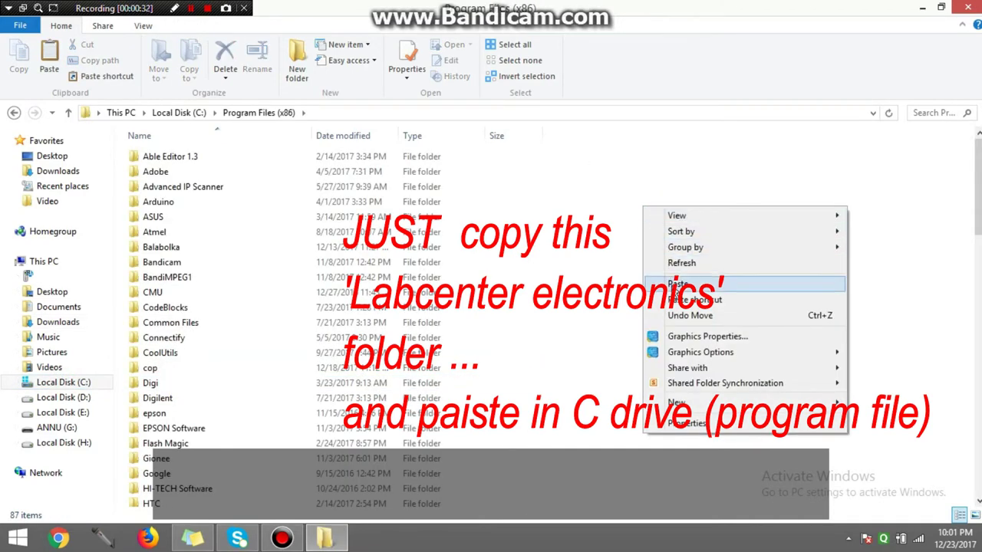
pyautogui.click(674, 285)
pyautogui.click(458, 173)
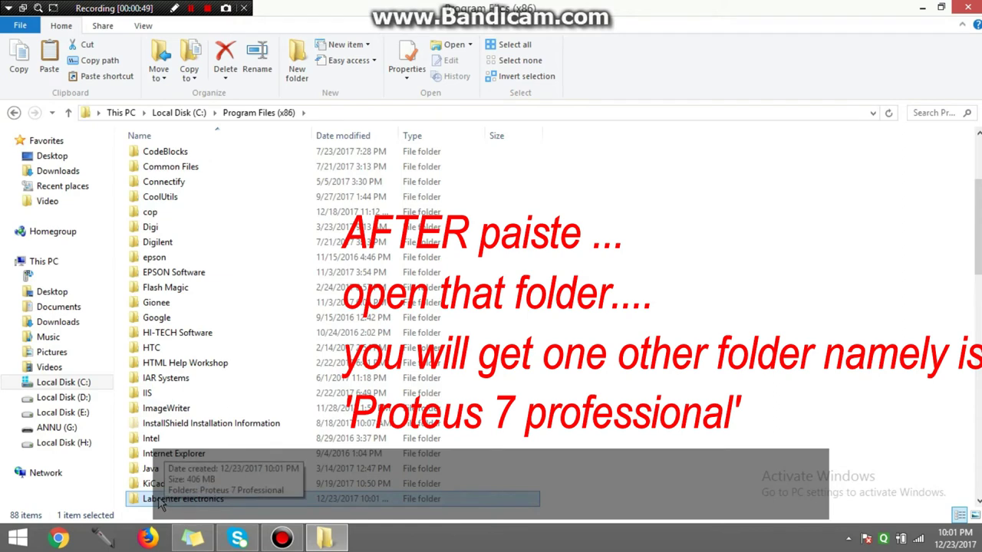
# - Open the BIN folder inside Labcenter electronics > Proteus 7 Professional
pyautogui.doubleClick(159, 499)
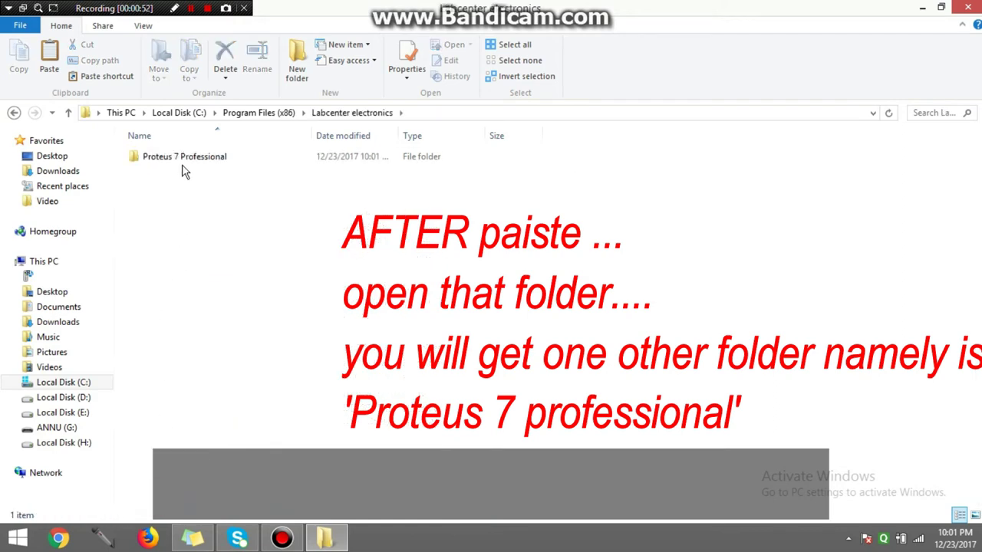
pyautogui.doubleClick(185, 166)
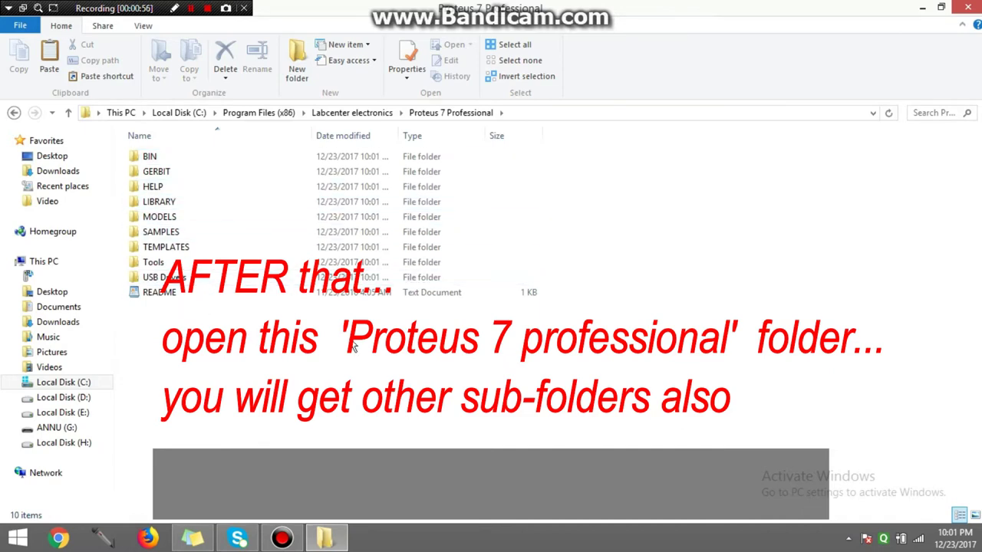
pyautogui.doubleClick(163, 157)
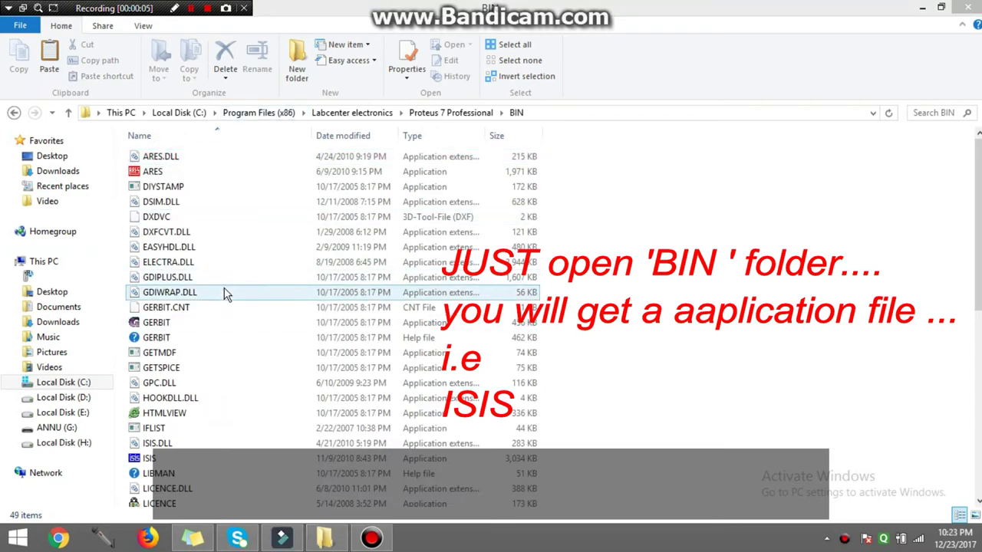
# - Copy the ISIS application from the BIN folder and paste it onto the desktop
pyautogui.click(190, 383)
pyautogui.scroll(-3, 188, 387)
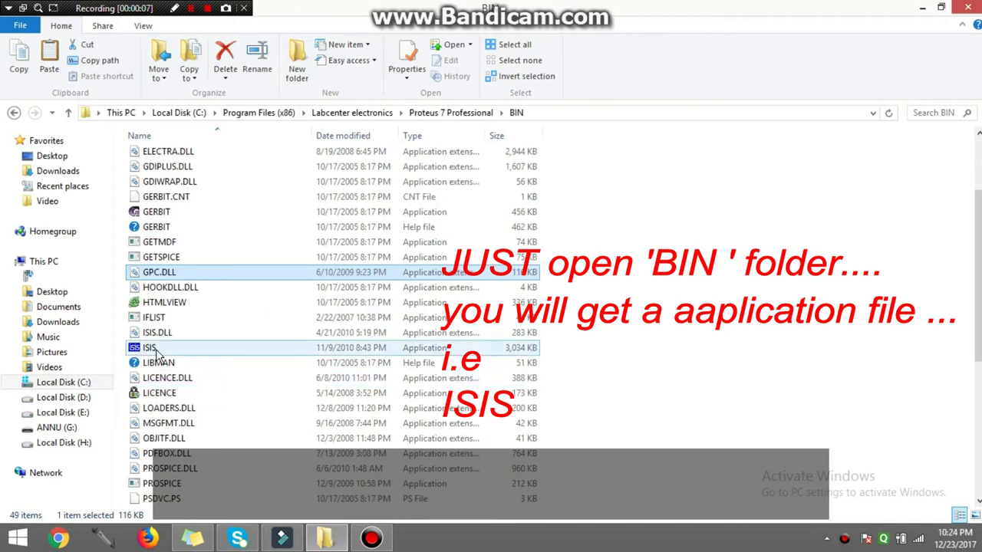
pyautogui.click(154, 348)
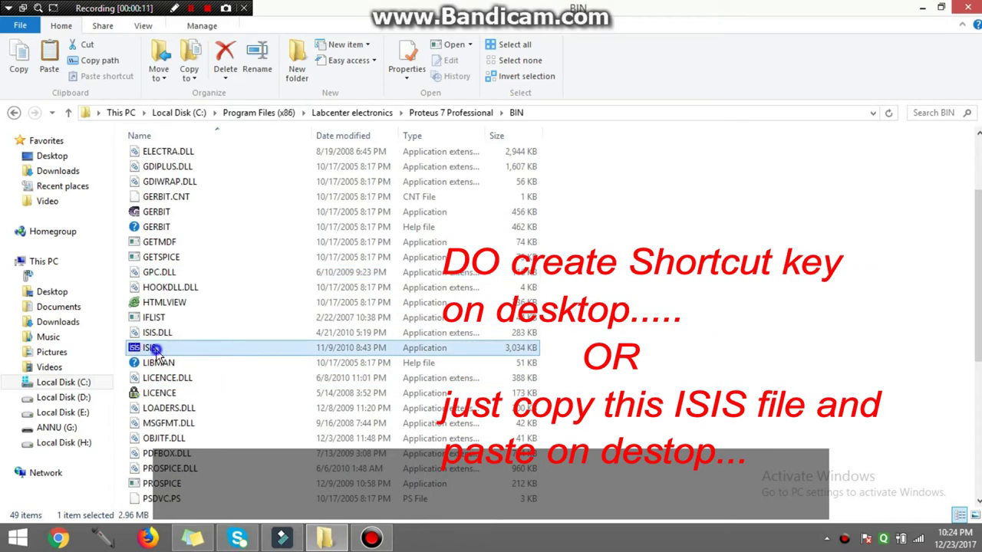
pyautogui.doubleClick(155, 349)
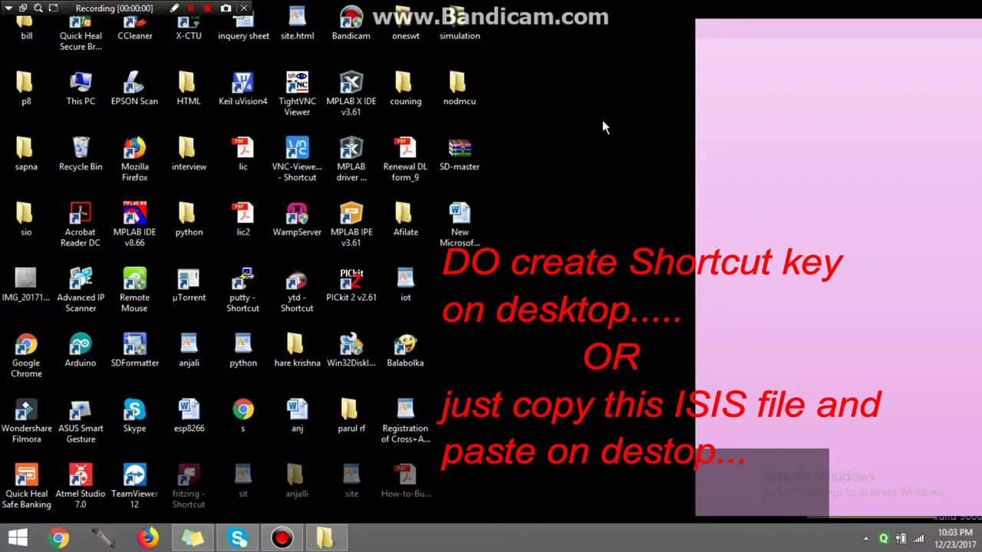
pyautogui.rightClick(469, 270)
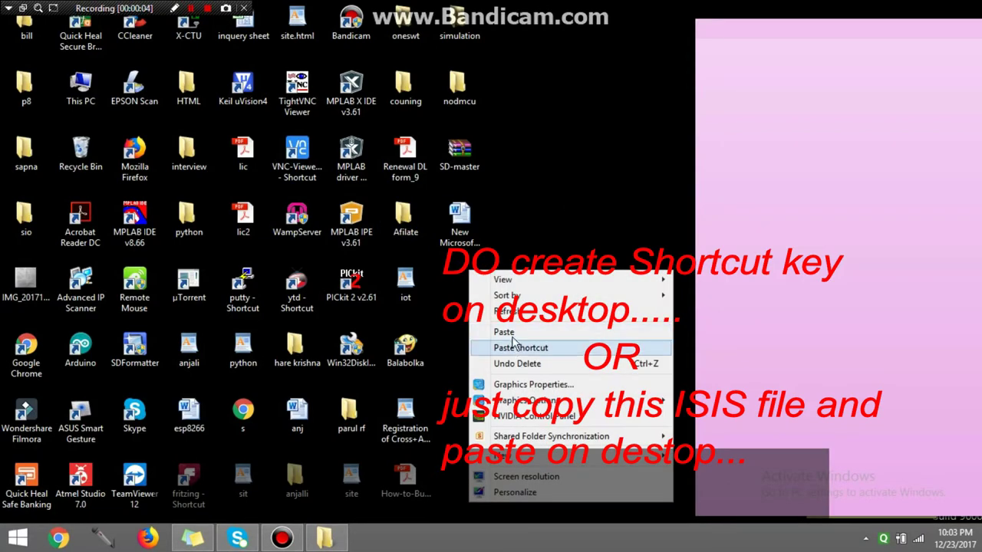
pyautogui.click(514, 332)
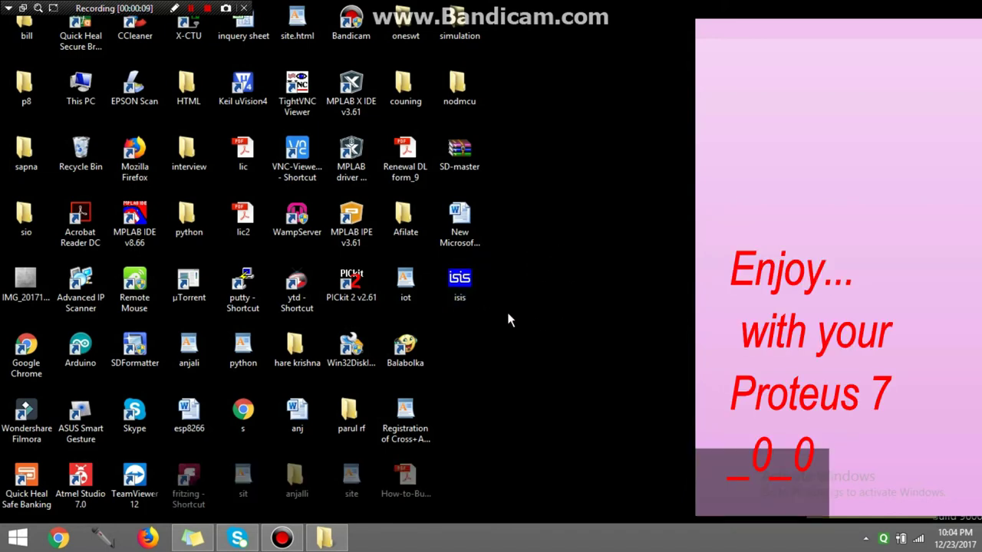
# - Launch ISIS from the desktop, search the device library for "led" and add LED-RED to the devices list
pyautogui.doubleClick(475, 286)
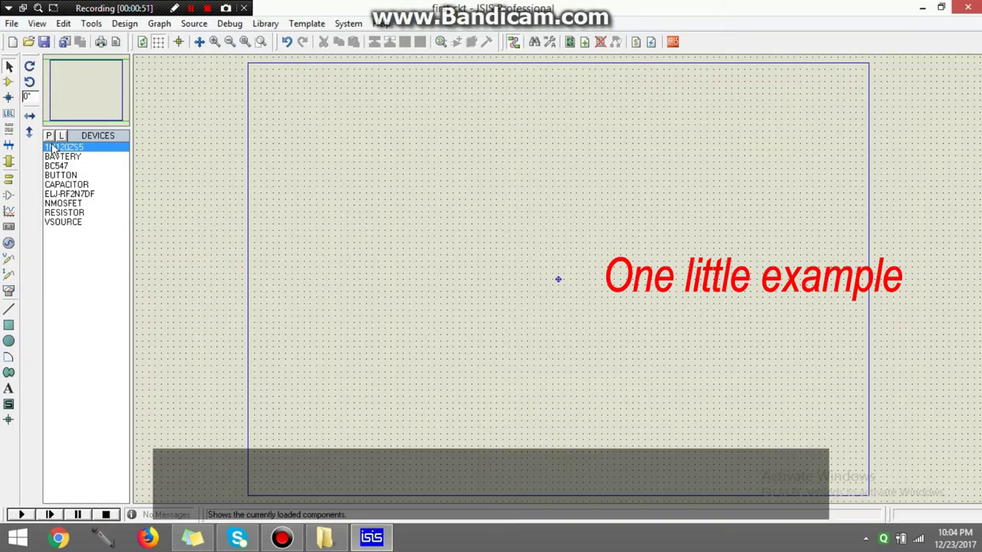
pyautogui.click(48, 137)
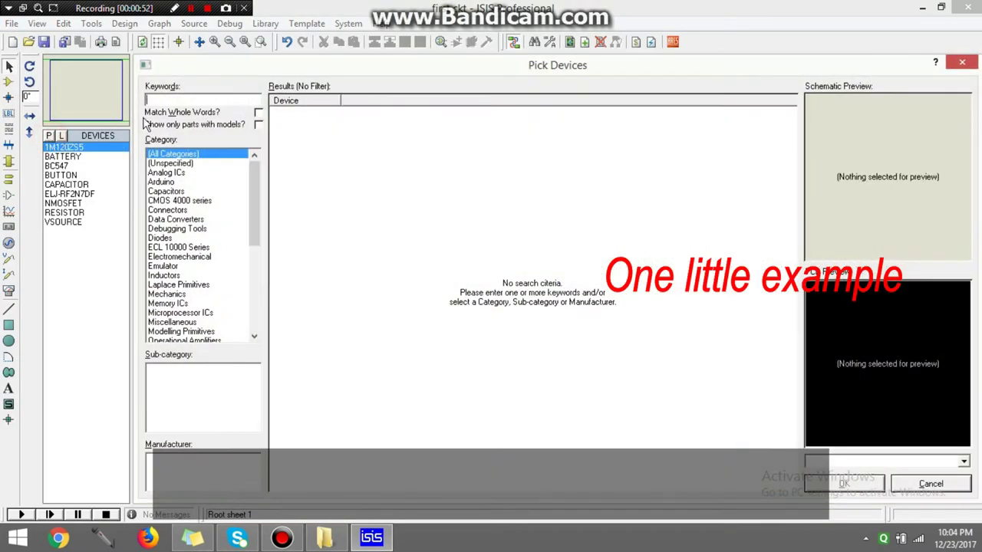
pyautogui.write('led')
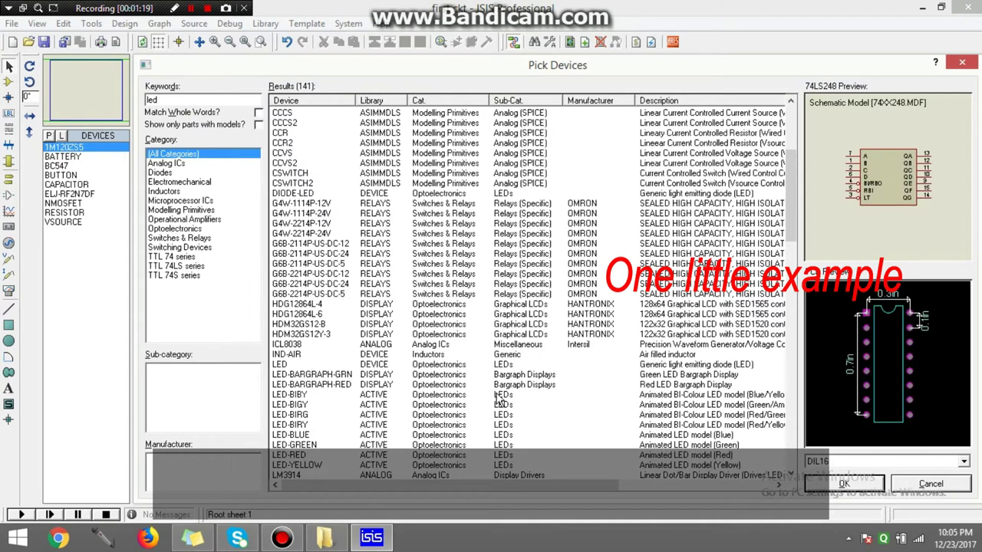
pyautogui.click(498, 397)
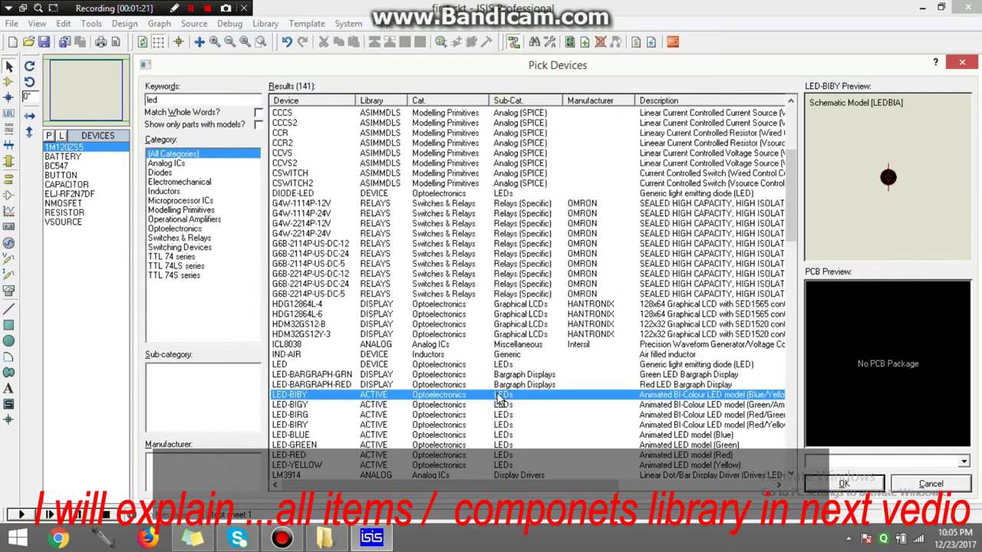
pyautogui.click(499, 414)
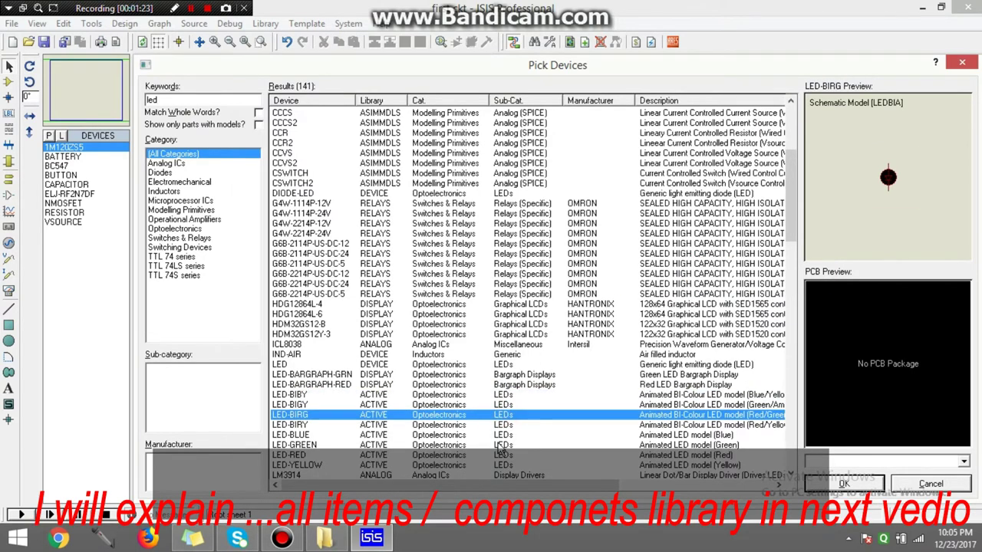
pyautogui.click(499, 444)
pyautogui.doubleClick(497, 455)
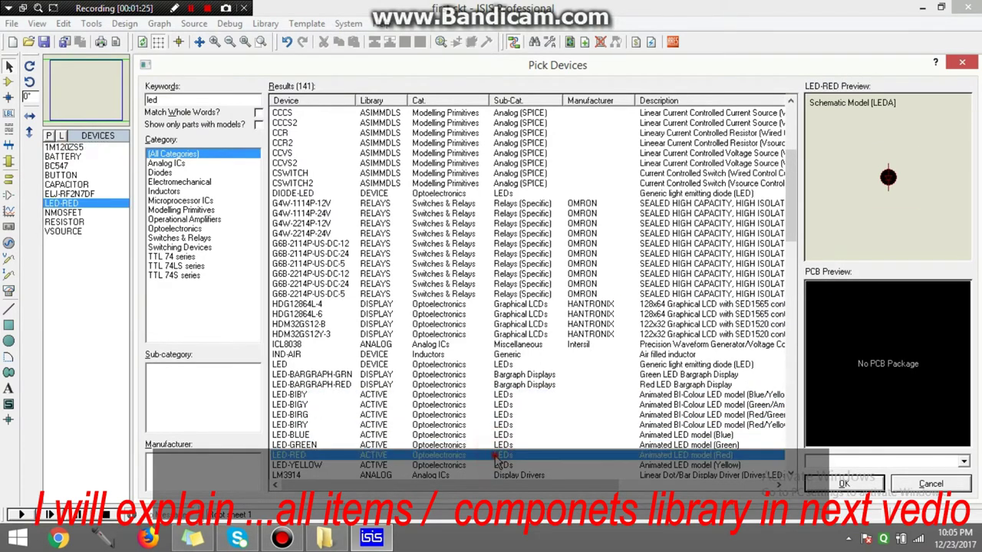
# - Search the device library for "button" and pick the SPST push BUTTON from the ACTIVE library
pyautogui.doubleClick(164, 98)
pyautogui.write('bu')
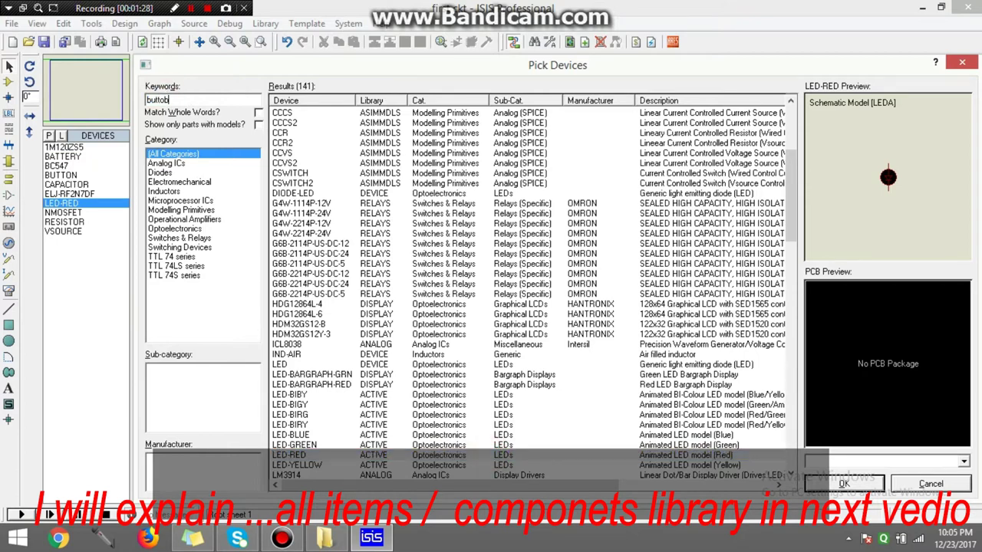
pyautogui.write('tton')
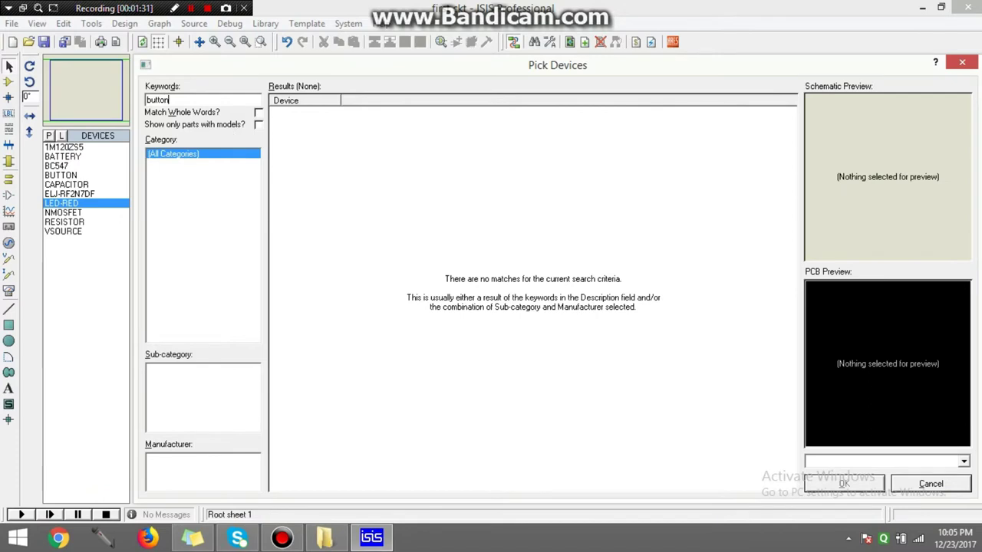
pyautogui.click(334, 115)
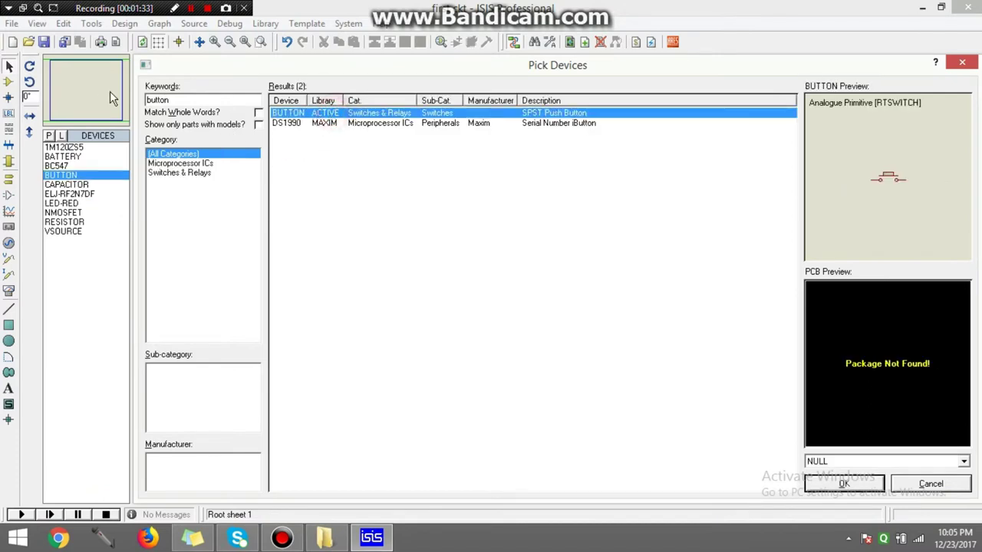
# - Search the device library for "batt" and pick the multi-cell BATTERY from the DEVICE library, declining to replace existing instances
pyautogui.moveTo(171, 99); pyautogui.dragTo(138, 100)
pyautogui.write('b')
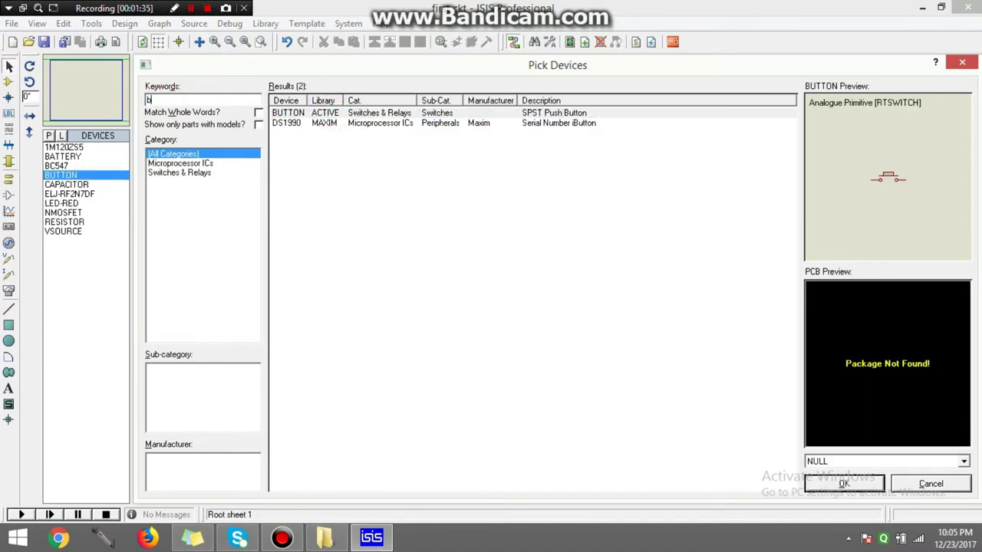
pyautogui.write('atte')
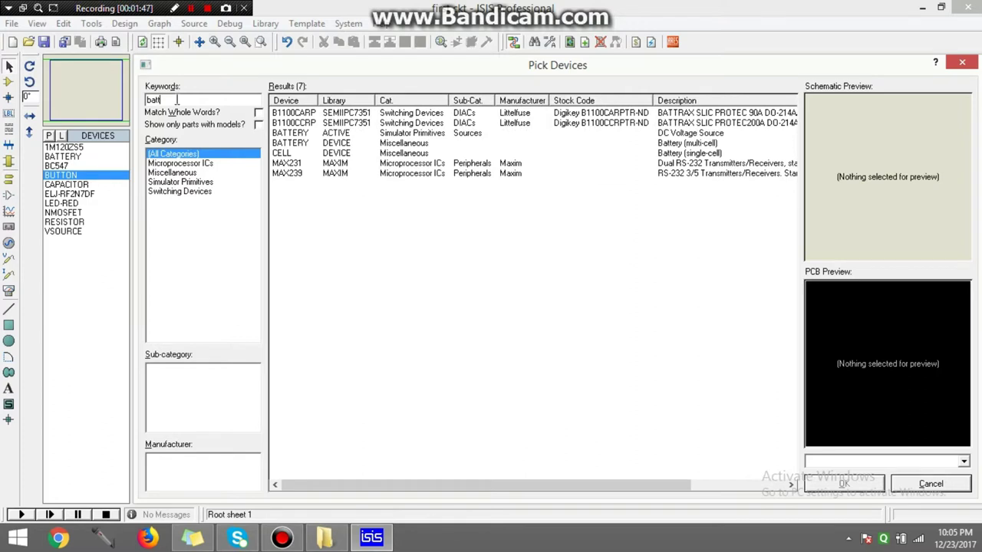
pyautogui.click(341, 143)
pyautogui.doubleClick(336, 143)
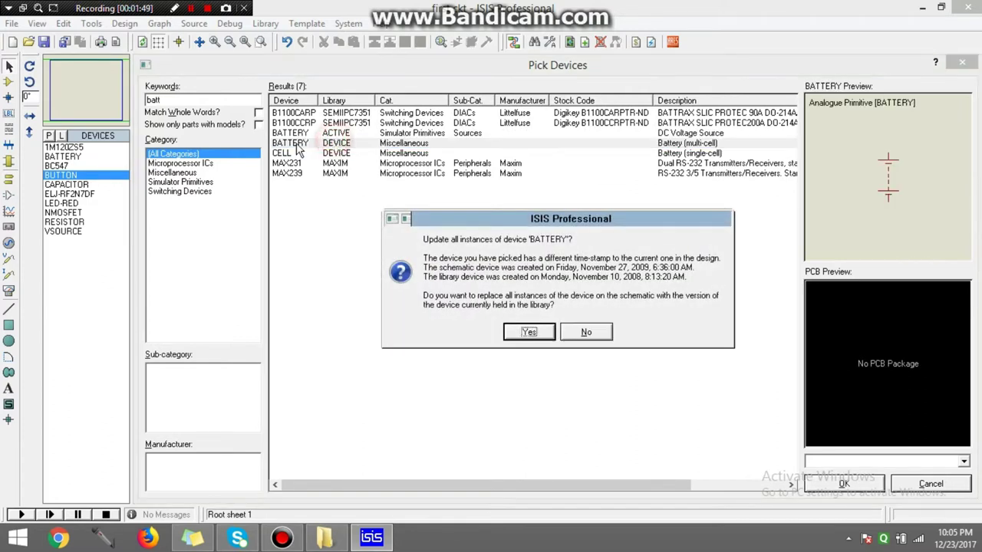
pyautogui.click(585, 335)
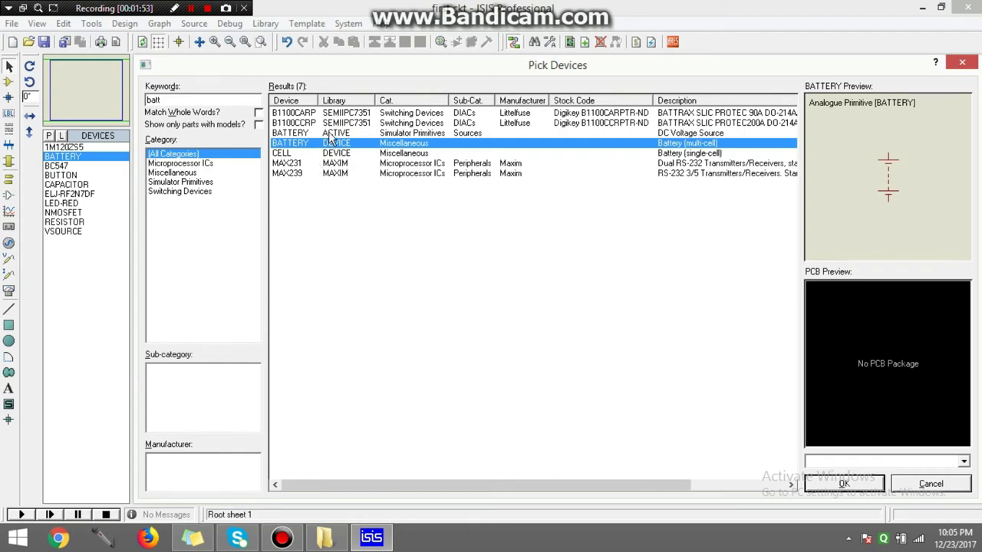
# - Pick the DC voltage source BATTERY from the ACTIVE library, agree to update all its instances, and close the device picker
pyautogui.doubleClick(332, 134)
pyautogui.click(529, 335)
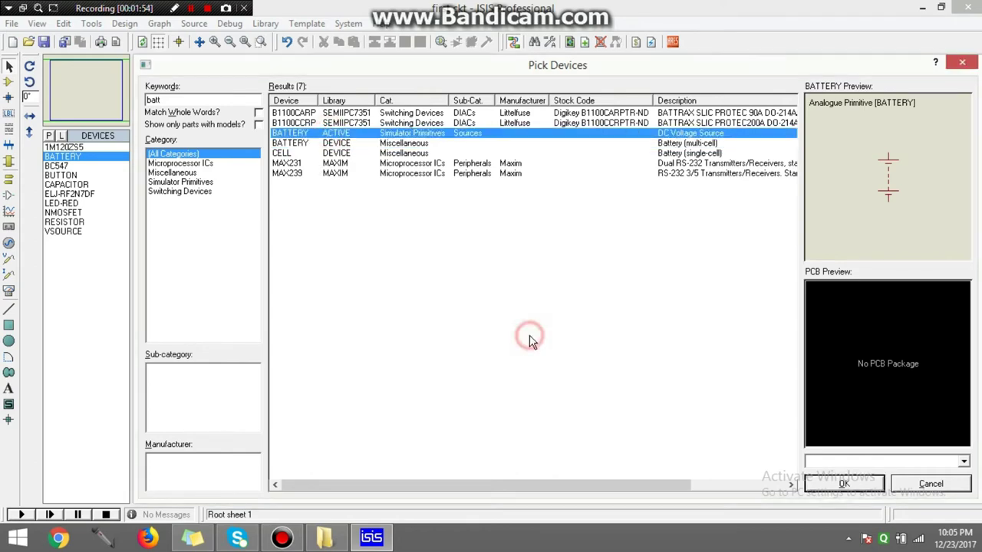
pyautogui.click(843, 483)
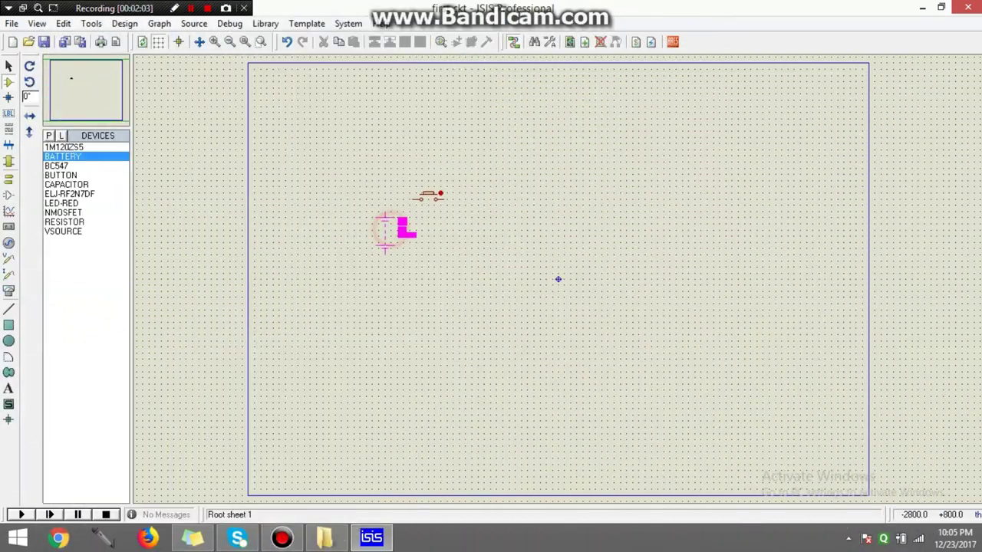
# - Place the battery to the left of the push button and a LED-RED to the button's right on the schematic
pyautogui.click(366, 212)
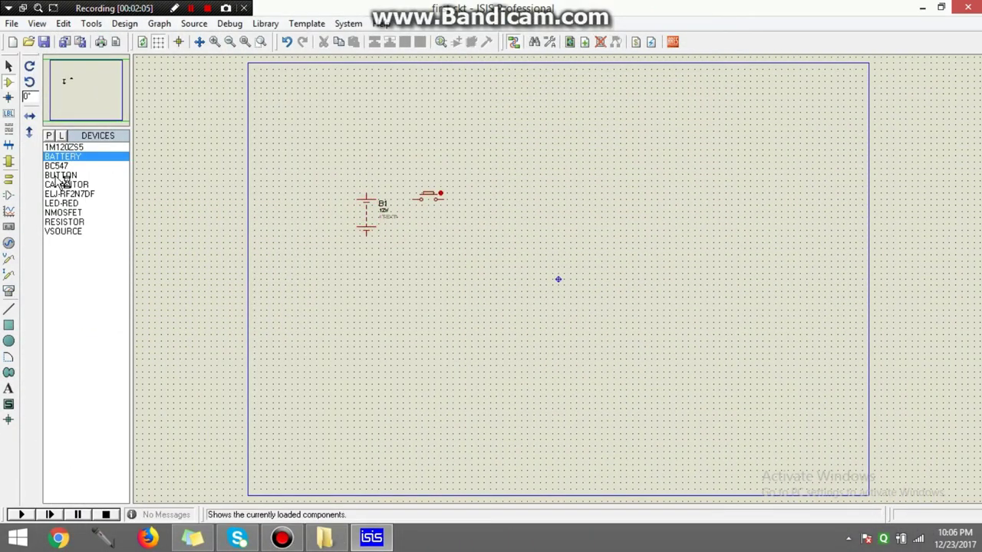
pyautogui.click(61, 203)
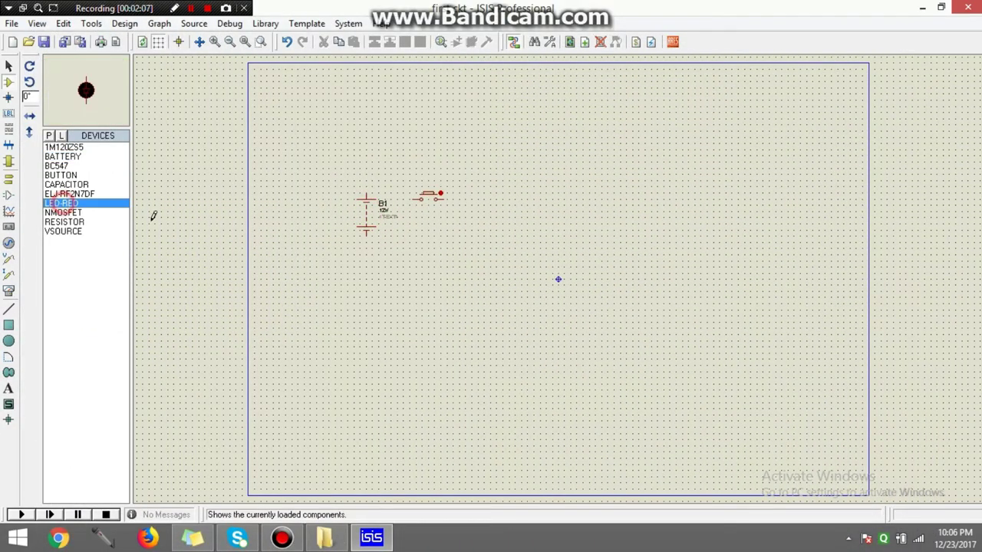
pyautogui.click(534, 221)
# - Wire the red LED's upper pin to the push button's right terminal
pyautogui.click(534, 210)
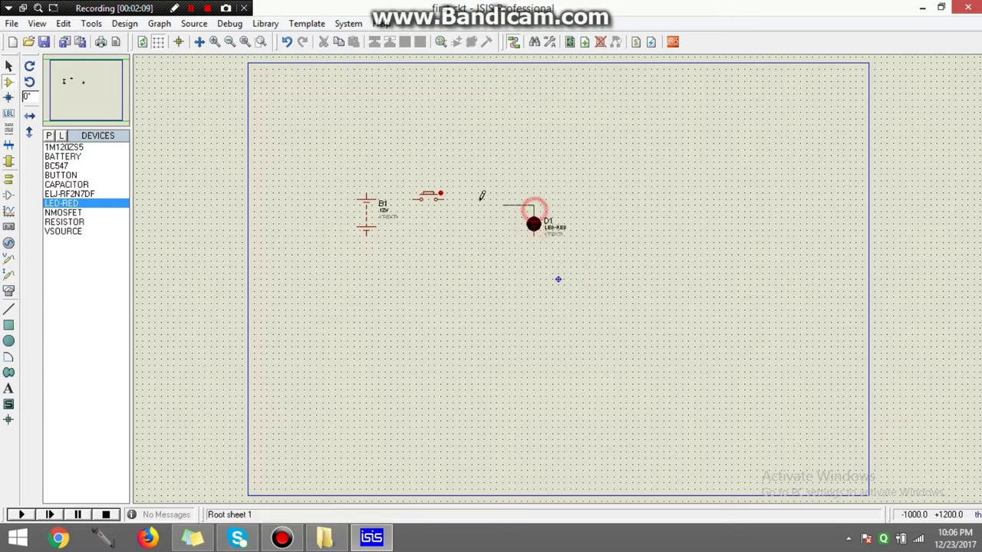
pyautogui.click(442, 200)
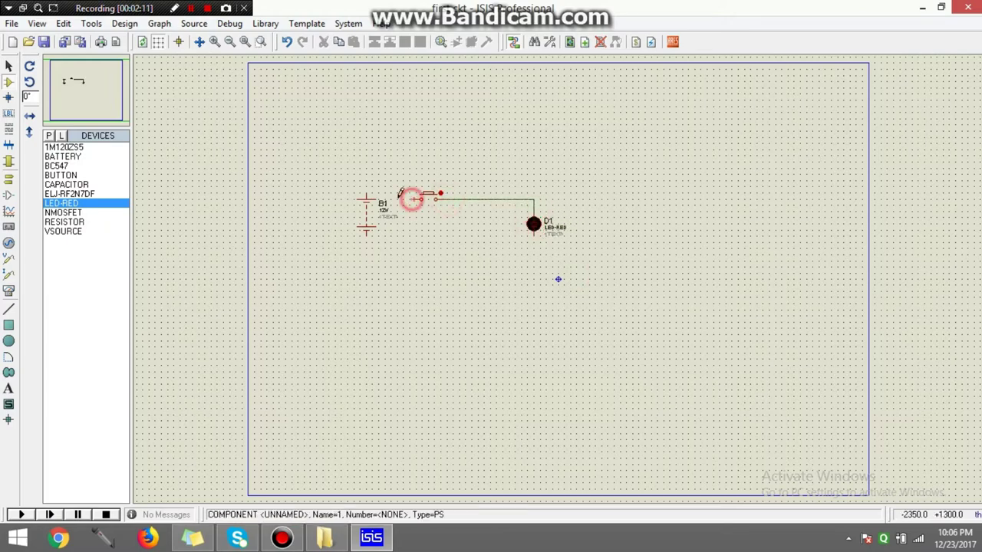
# - Wire the battery's positive terminal to the push button's left terminal and its negative terminal to the red LED's lower pin
pyautogui.click(410, 197)
pyautogui.click(366, 192)
pyautogui.click(367, 233)
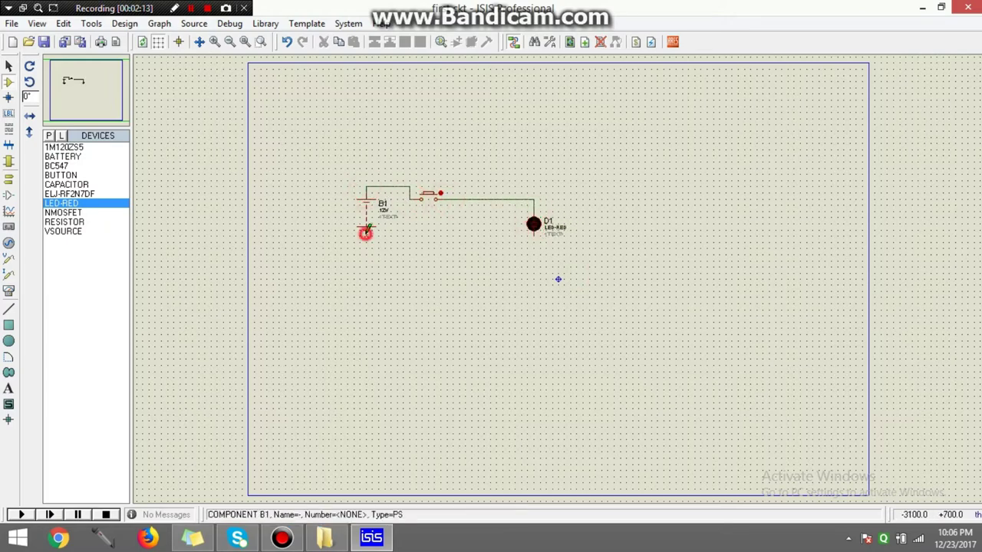
pyautogui.click(534, 241)
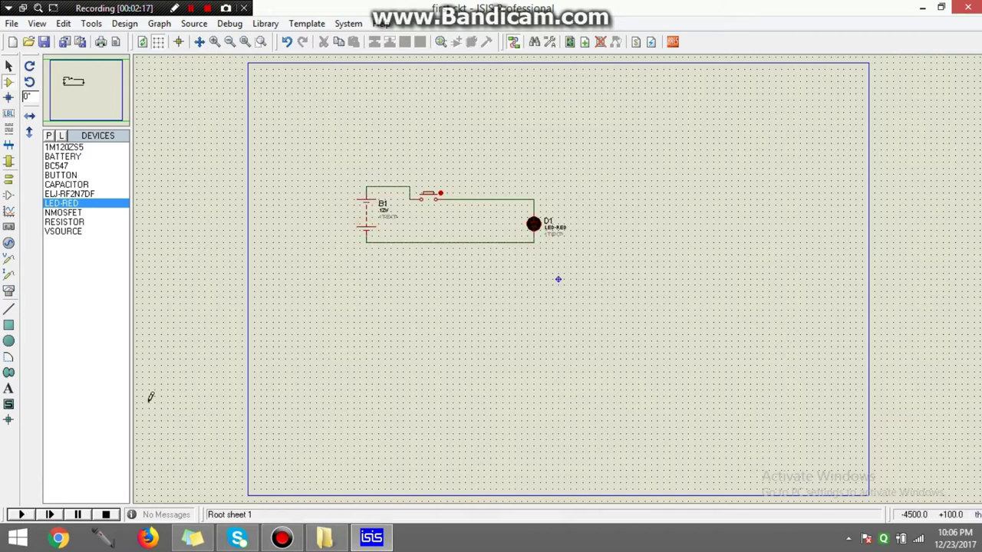
# - Run the circuit simulation and operate the push button repeatedly to test the red LED
pyautogui.click(24, 514)
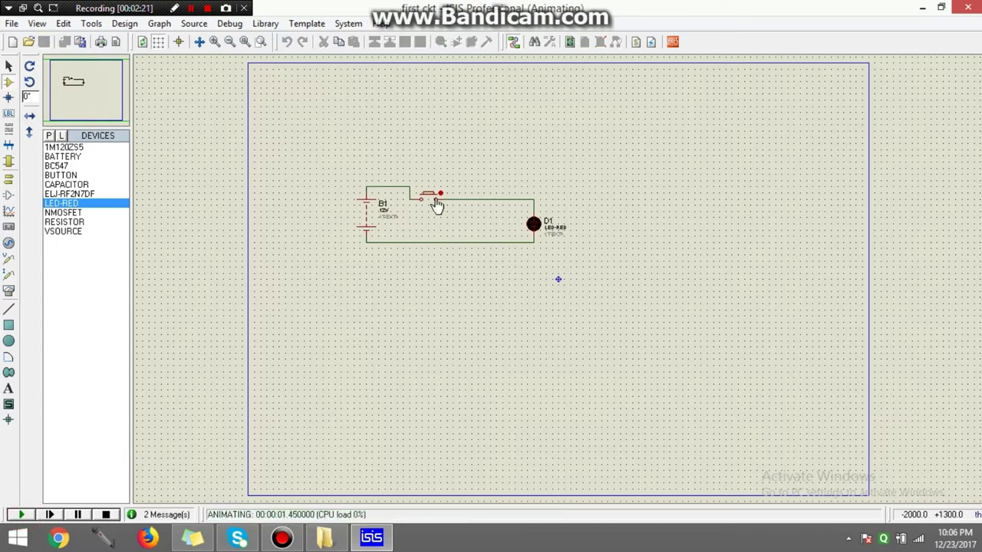
pyautogui.scroll(2, 436, 199)
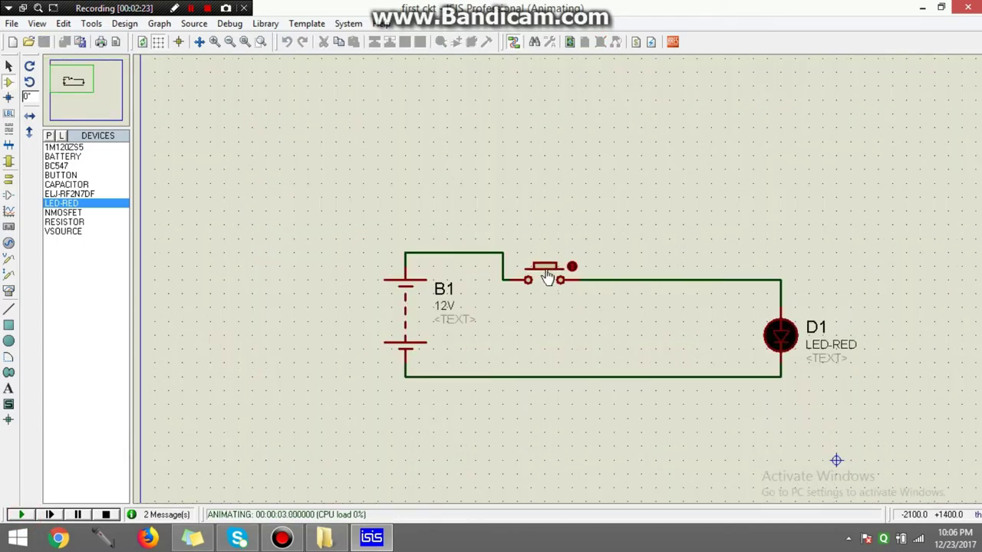
pyautogui.click(550, 280)
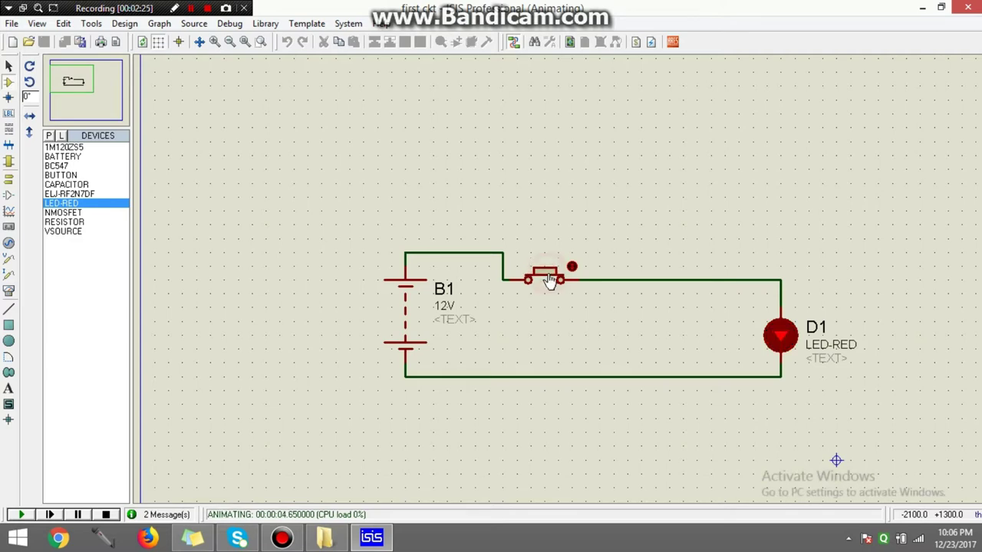
pyautogui.click(550, 280)
pyautogui.click(550, 280)
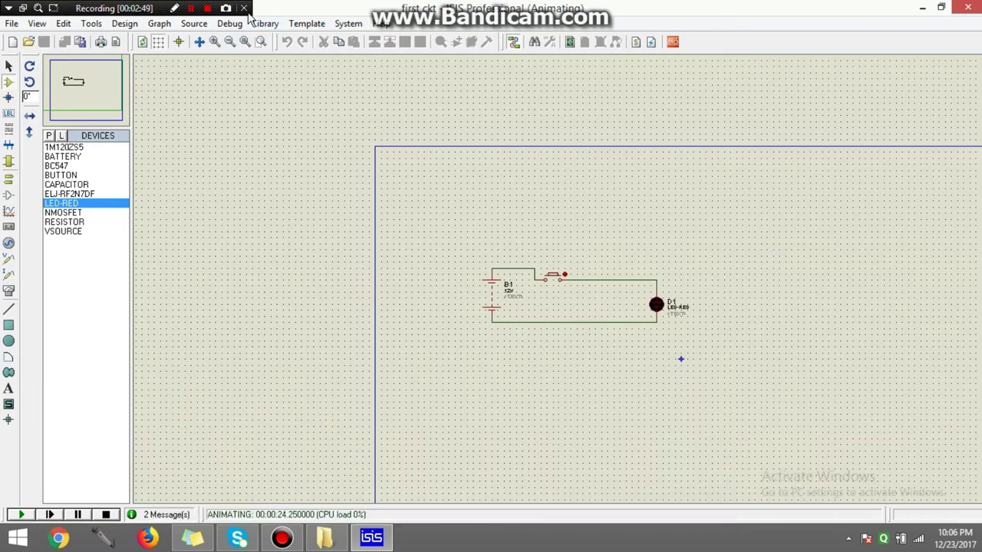
pyautogui.press('F12')
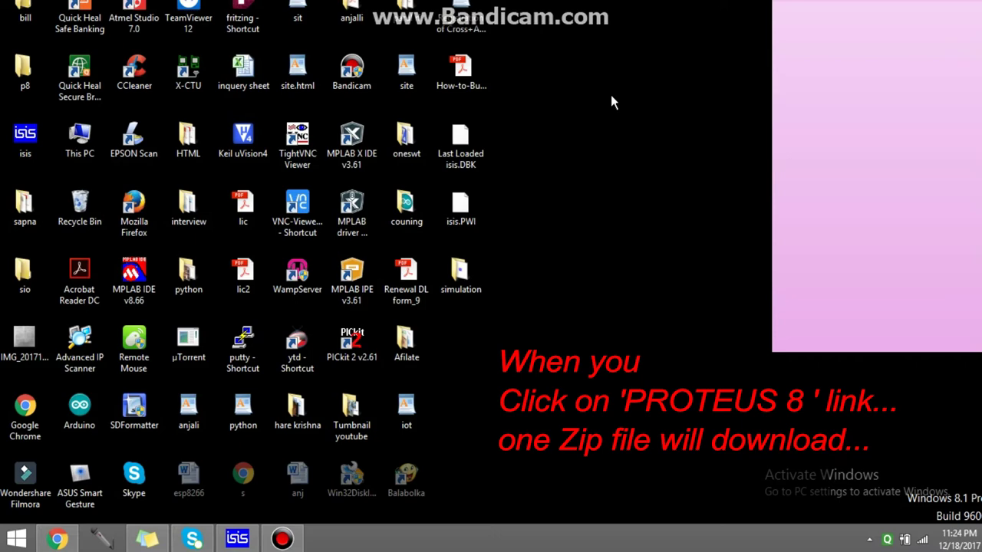
# - Extract the p8 archive in the Downloads folder to its default p8 destination, keeping the default extraction options
pyautogui.doubleClick(85, 149)
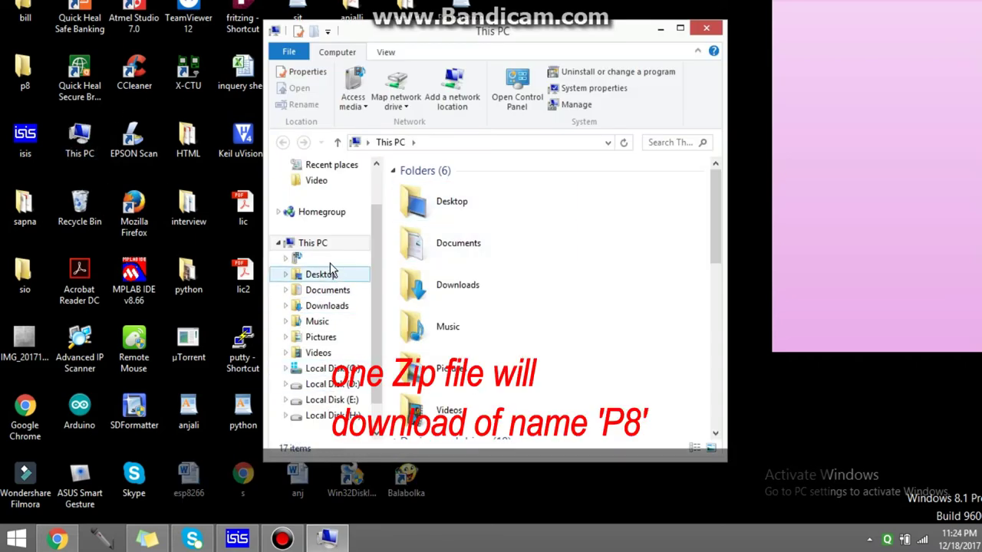
pyautogui.click(338, 308)
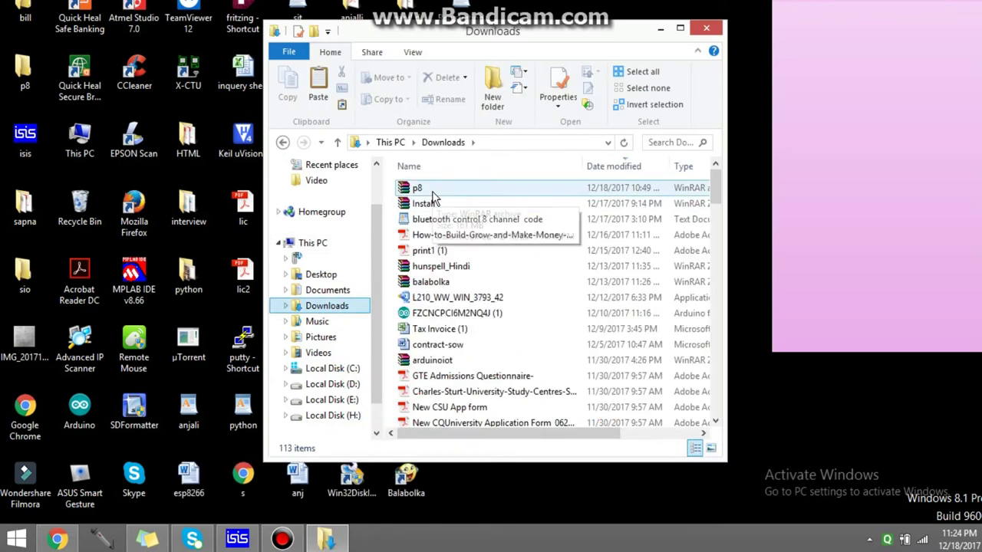
pyautogui.click(429, 197)
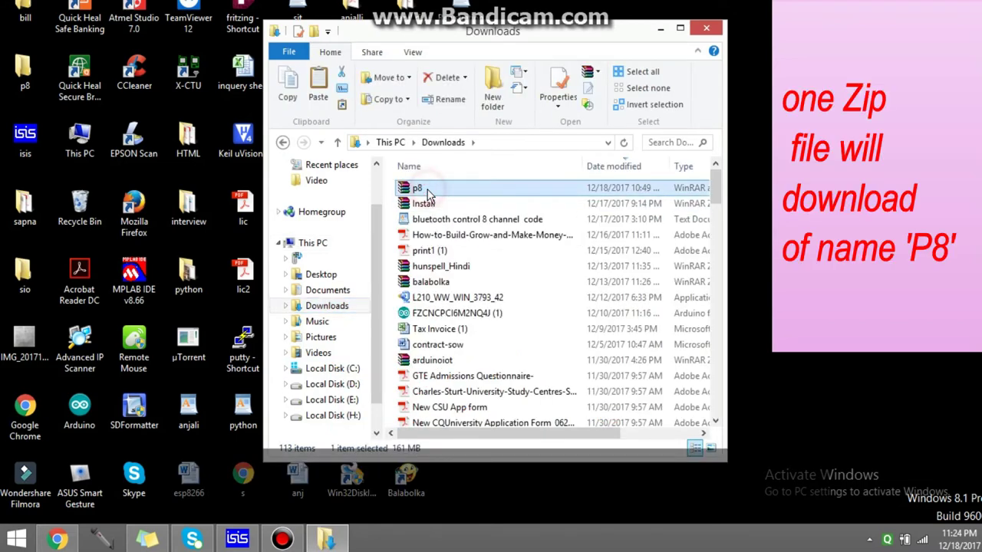
pyautogui.rightClick(429, 196)
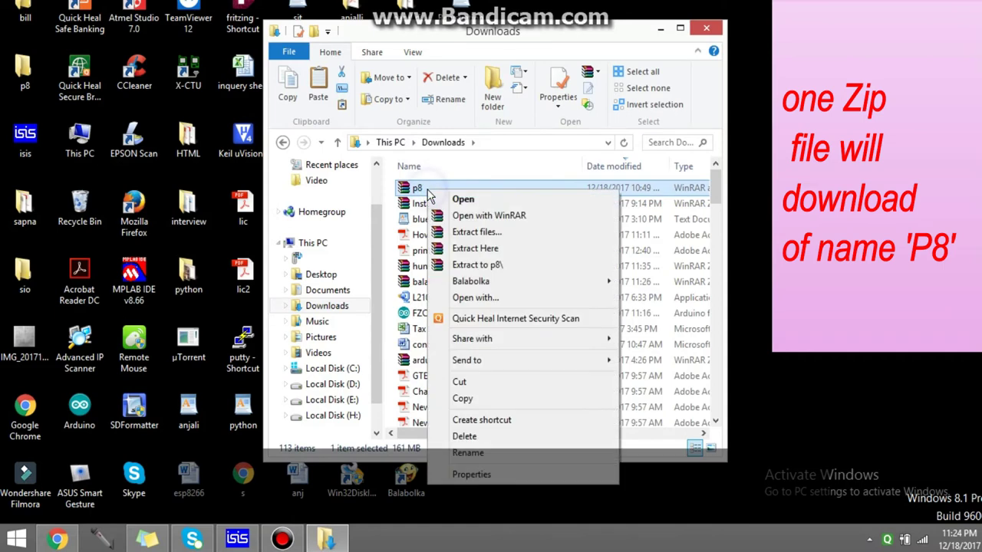
pyautogui.click(468, 232)
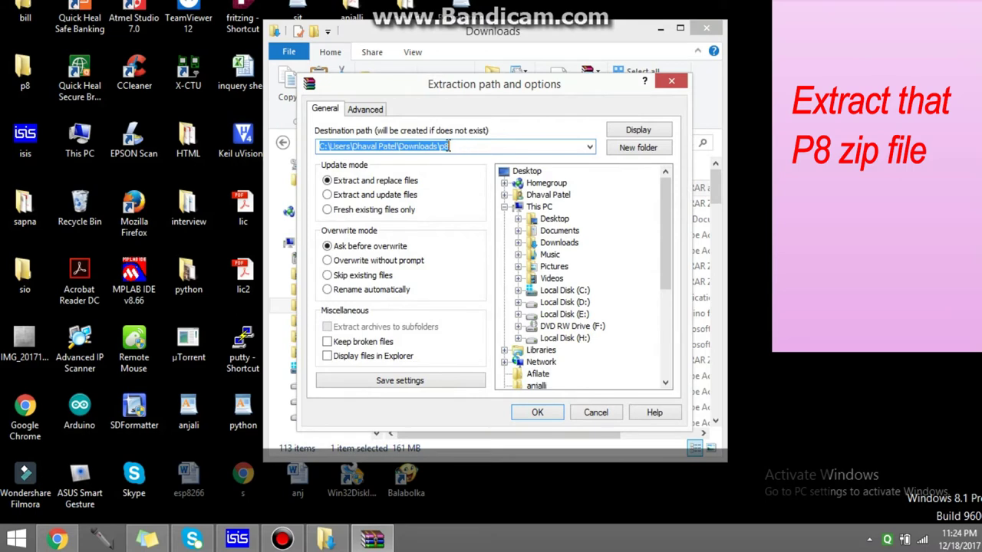
pyautogui.click(548, 412)
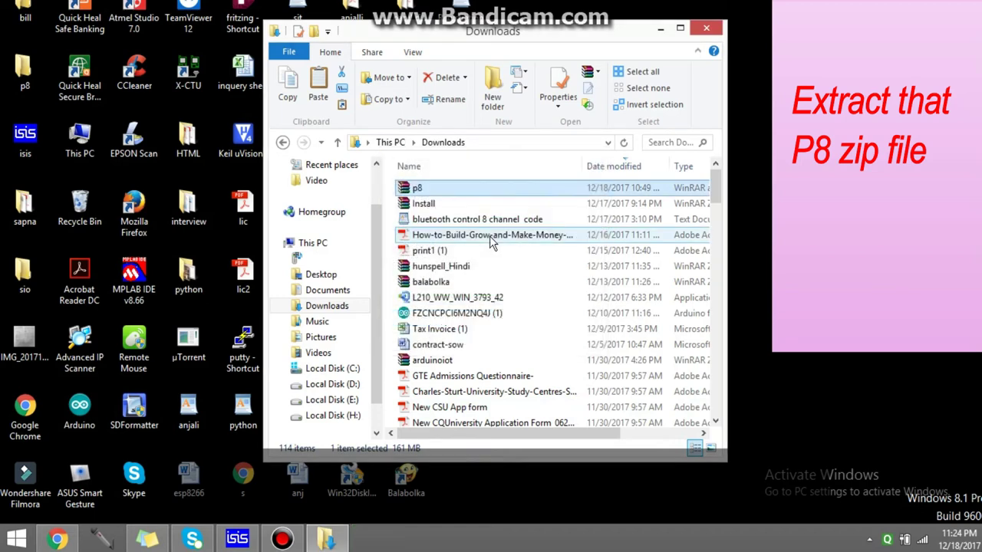
# - Find the extracted p8 folder in Downloads and open it
pyautogui.click(483, 235)
pyautogui.press('p')
pyautogui.press('p')
pyautogui.press('p')
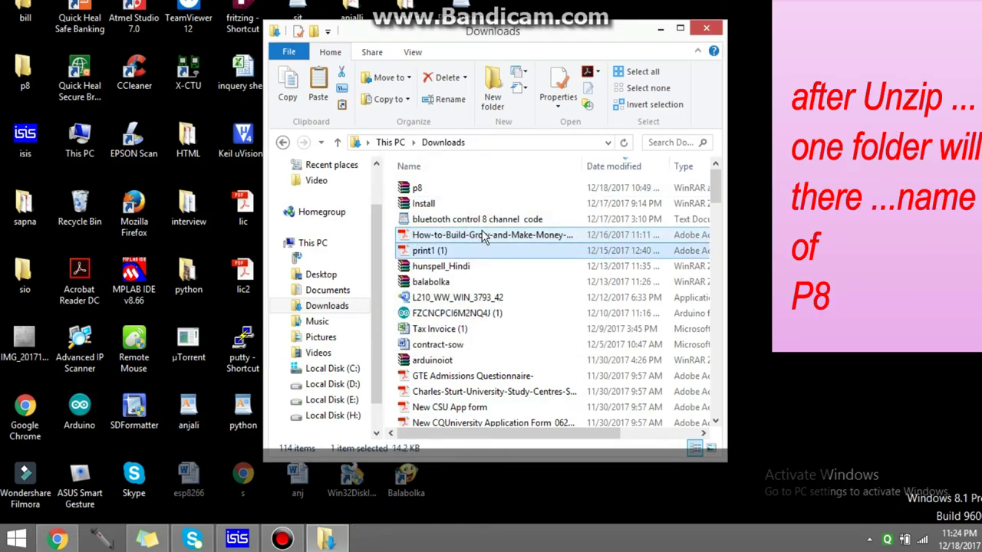
pyautogui.press('p')
pyautogui.press('p')
pyautogui.press('p')
pyautogui.press('p')
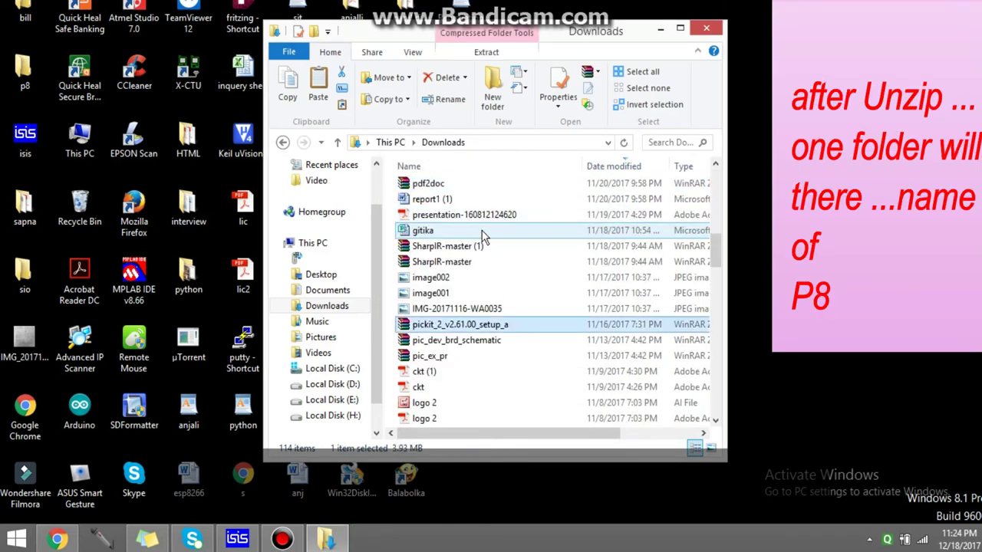
pyautogui.press('p')
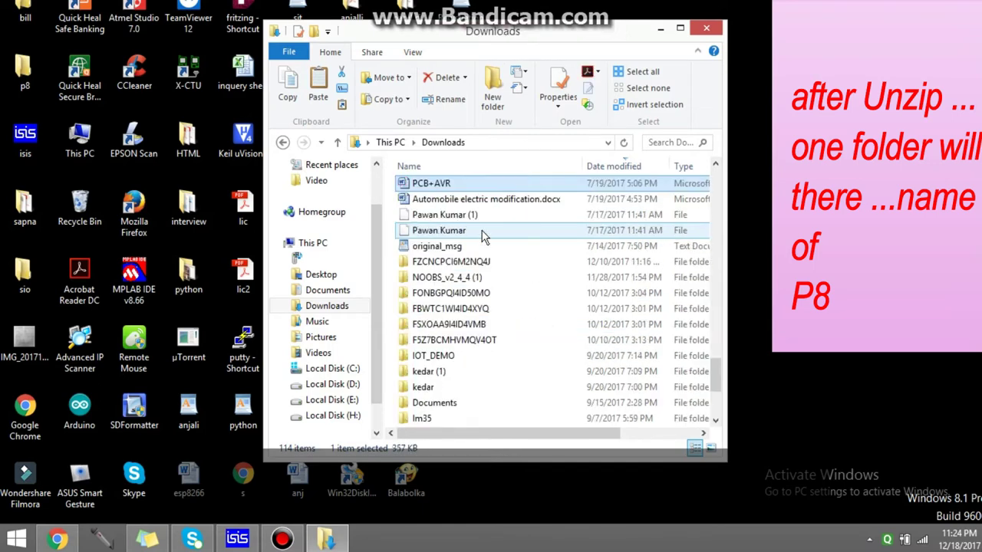
pyautogui.press('p')
pyautogui.press('p')
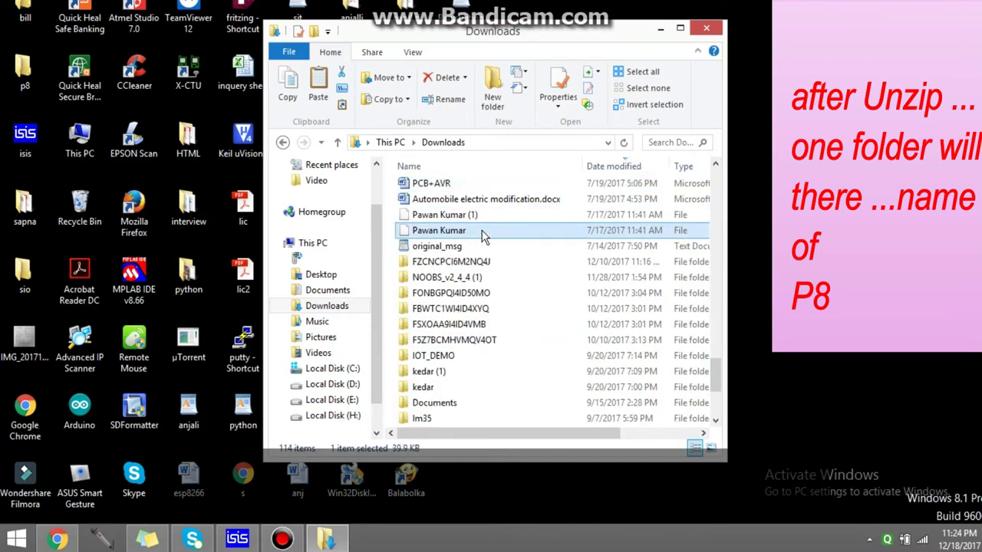
pyautogui.press('p')
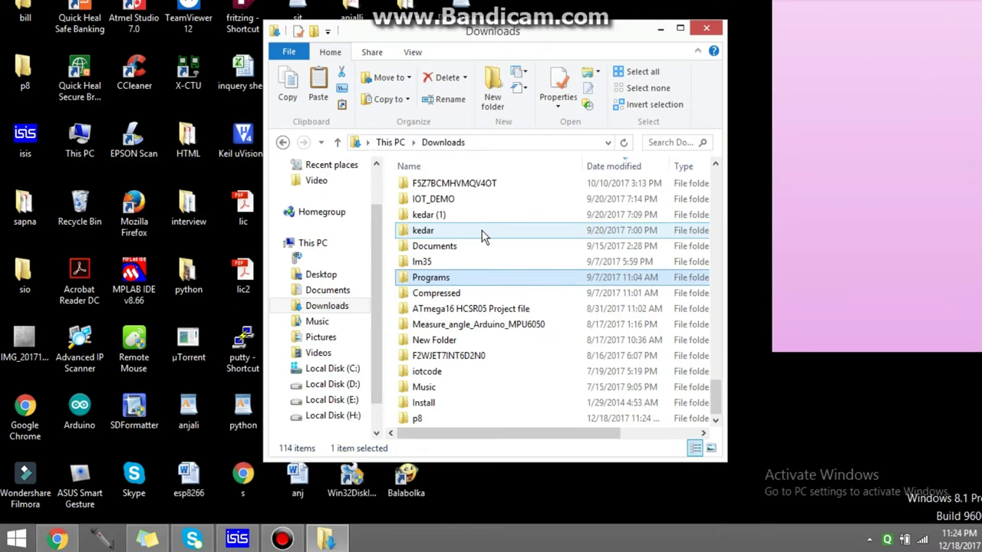
pyautogui.doubleClick(418, 420)
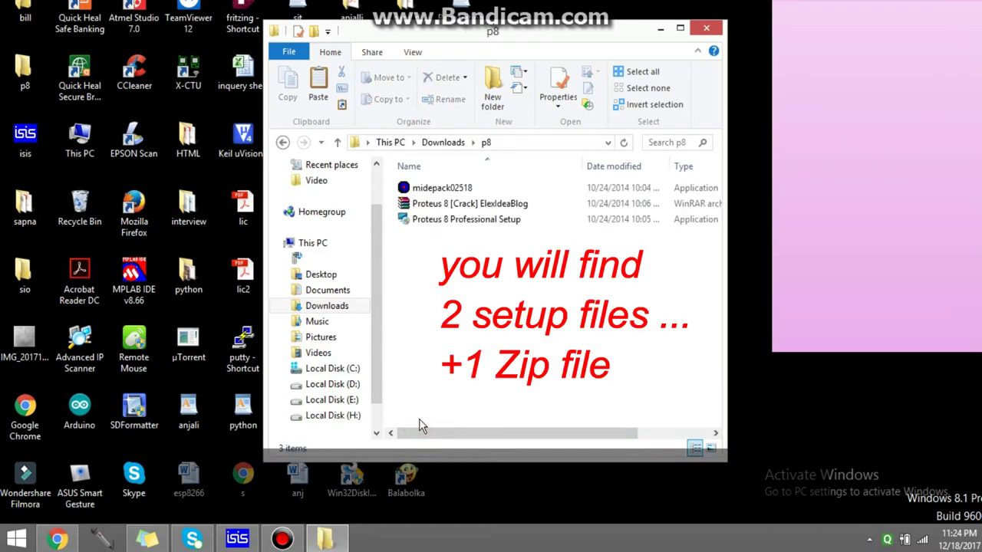
# - Widen the p8 folder window, launch Proteus 8 Professional Setup and allow it to run despite the SmartScreen warning
pyautogui.moveTo(563, 22); pyautogui.dragTo(494, 30)
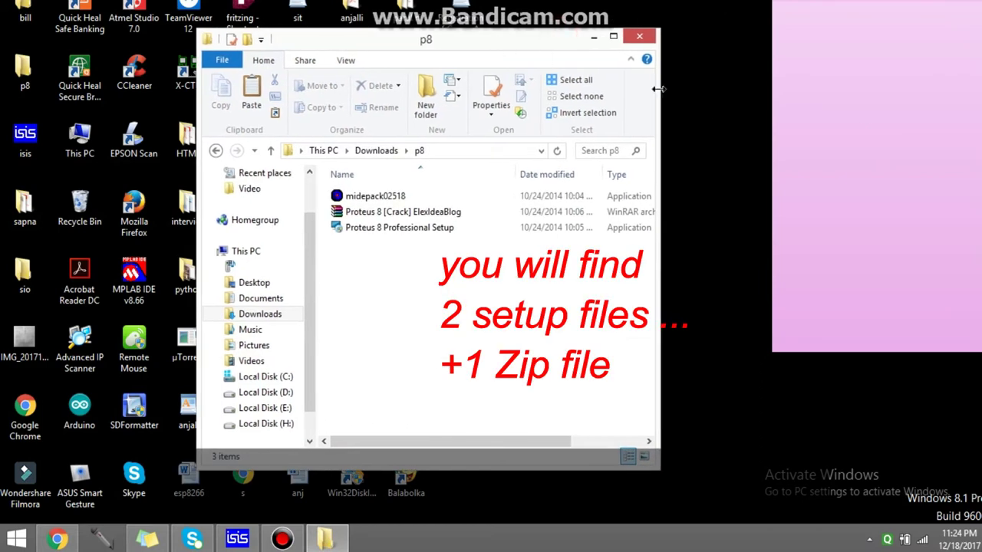
pyautogui.moveTo(656, 94); pyautogui.dragTo(782, 99)
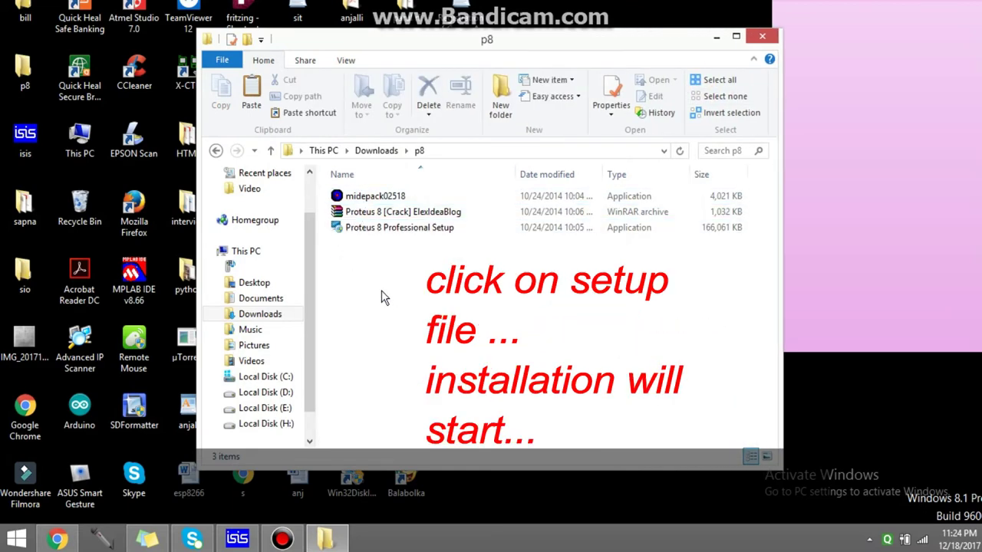
pyautogui.click(355, 236)
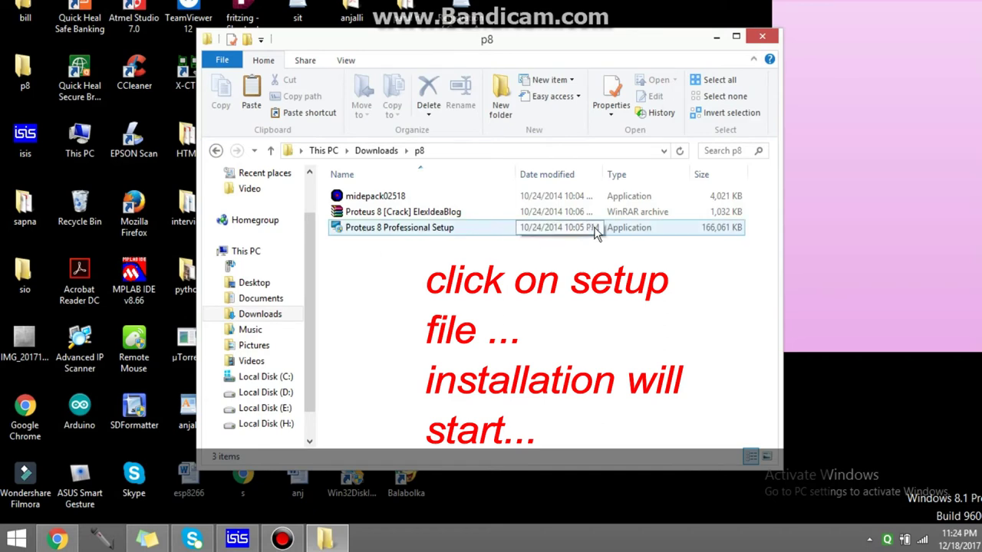
pyautogui.doubleClick(369, 229)
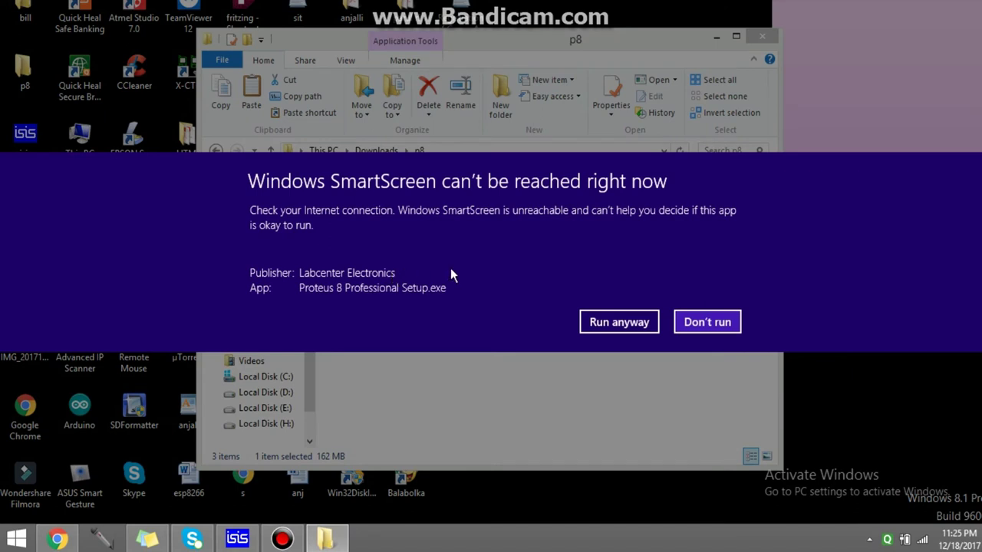
pyautogui.click(607, 324)
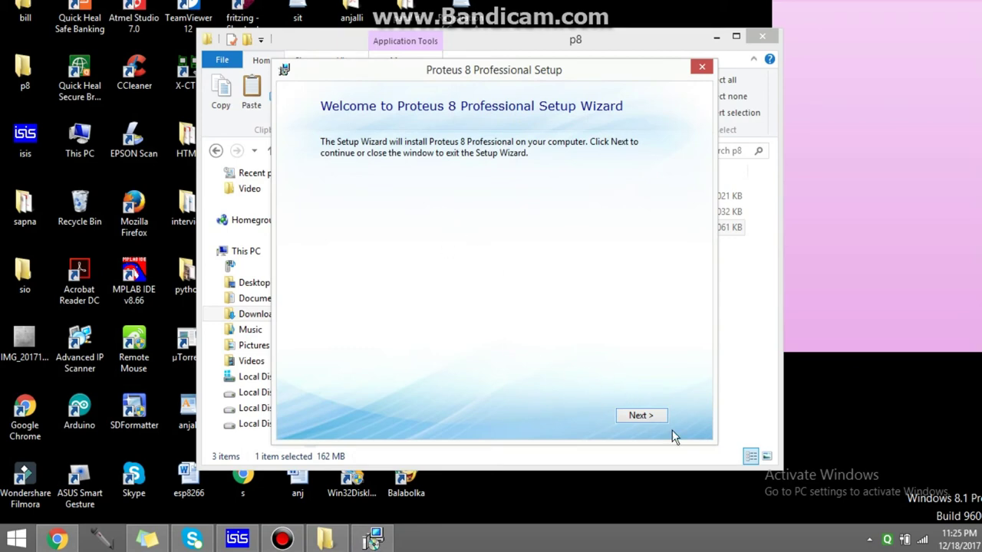
# - Start the Proteus 8 Professional setup wizard and accept the Labcenter Electronics licence terms
pyautogui.click(644, 421)
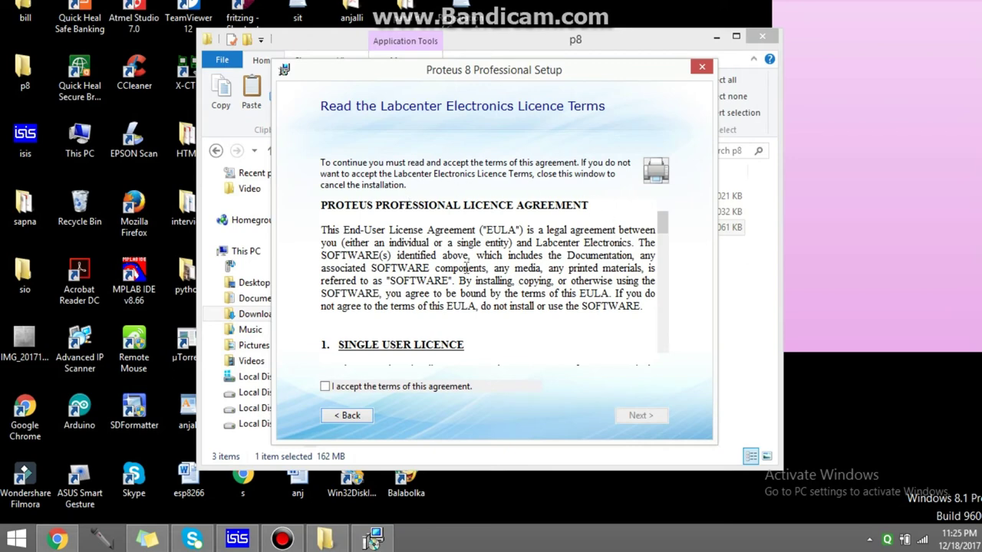
pyautogui.moveTo(662, 222)
pyautogui.mouseDown()
pyautogui.moveTo(661, 349)
pyautogui.moveTo(661, 218)
pyautogui.mouseUp()
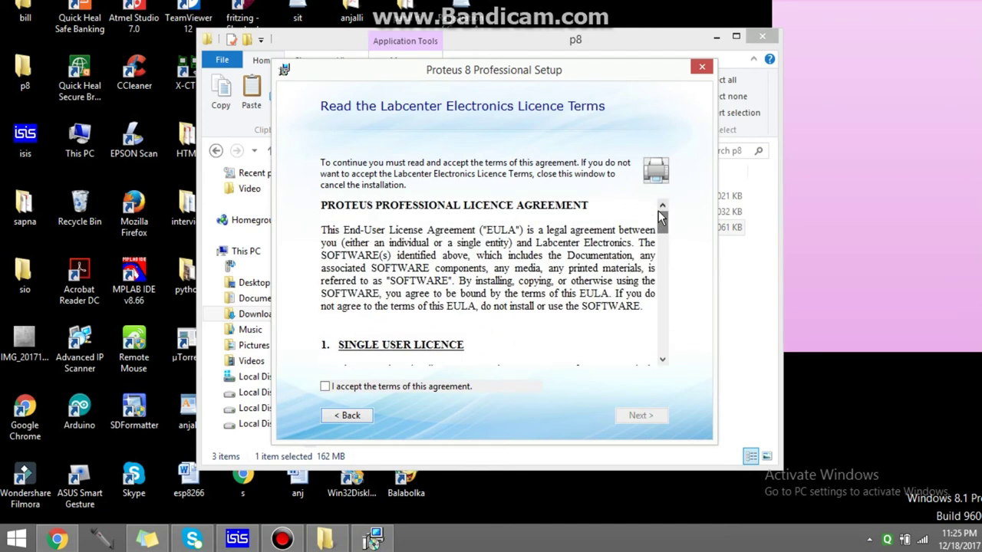
pyautogui.click(325, 386)
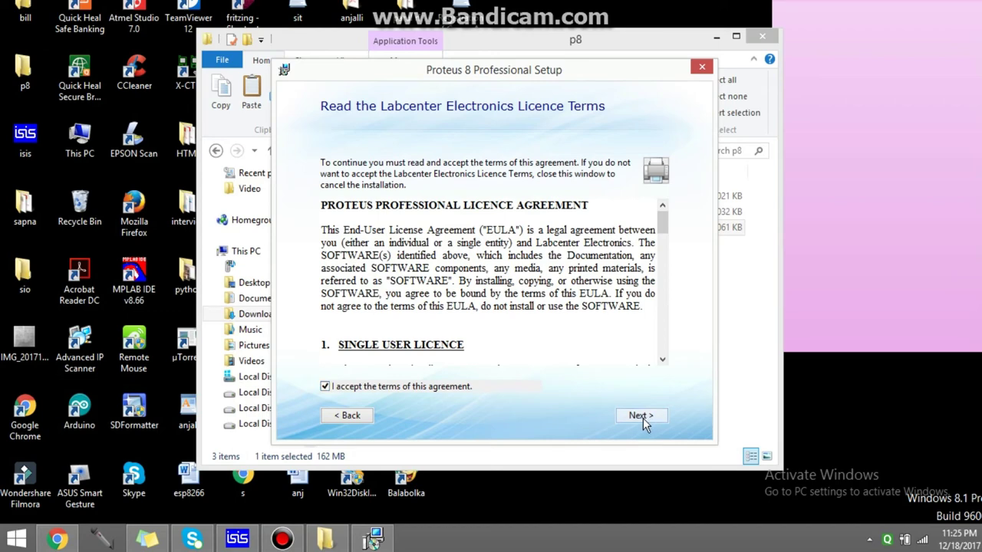
pyautogui.click(642, 419)
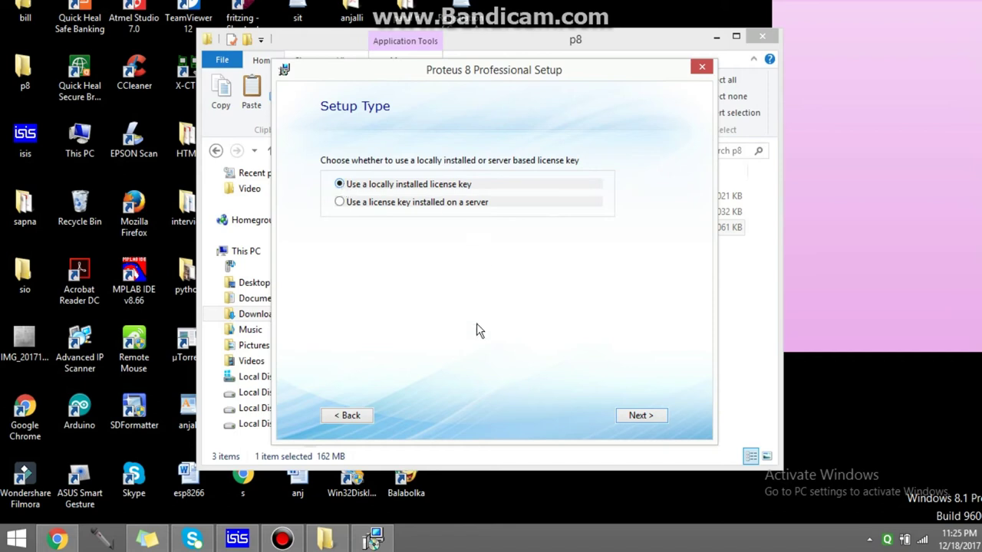
# - Keep the locally installed license key and continue without importing legacy styles, templates or user libraries
pyautogui.click(636, 418)
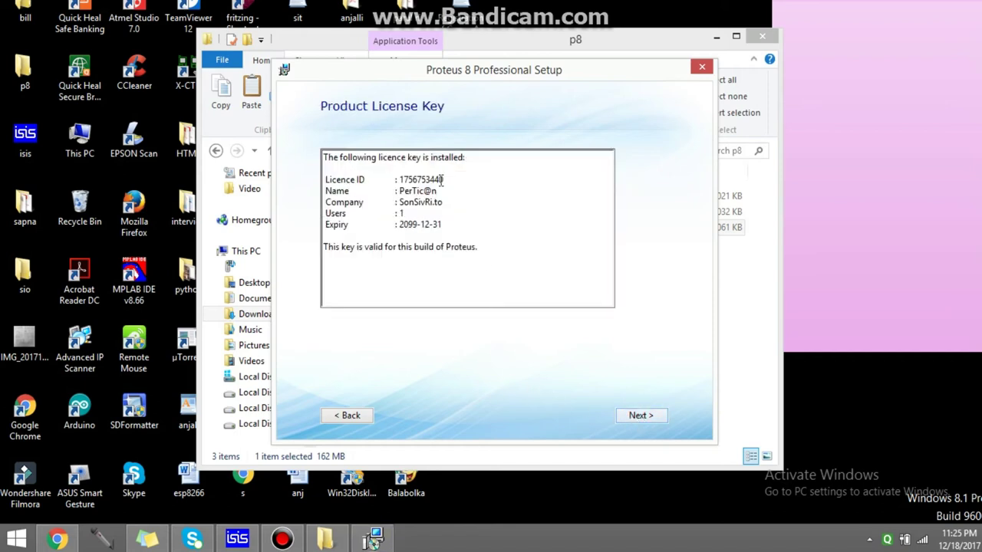
pyautogui.moveTo(442, 179); pyautogui.dragTo(397, 192)
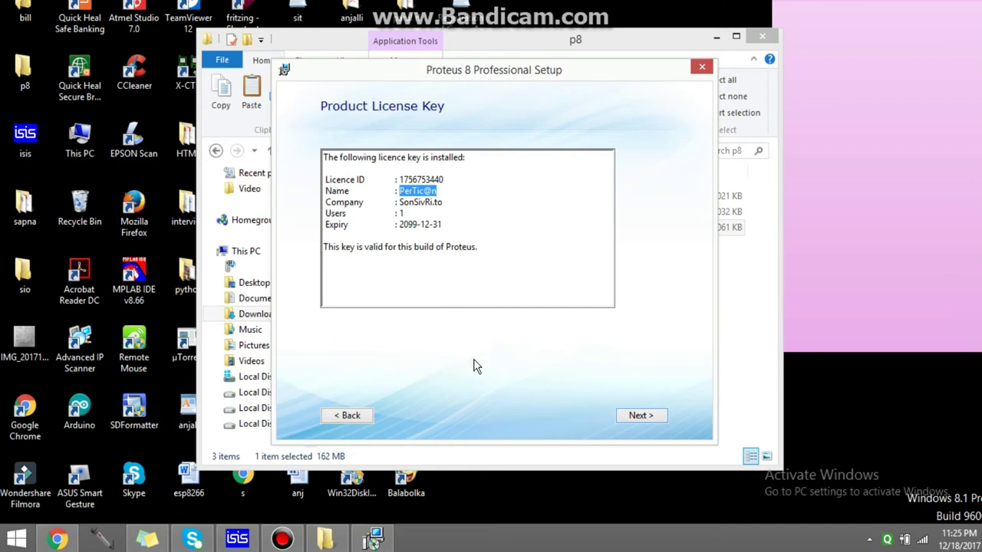
pyautogui.click(634, 418)
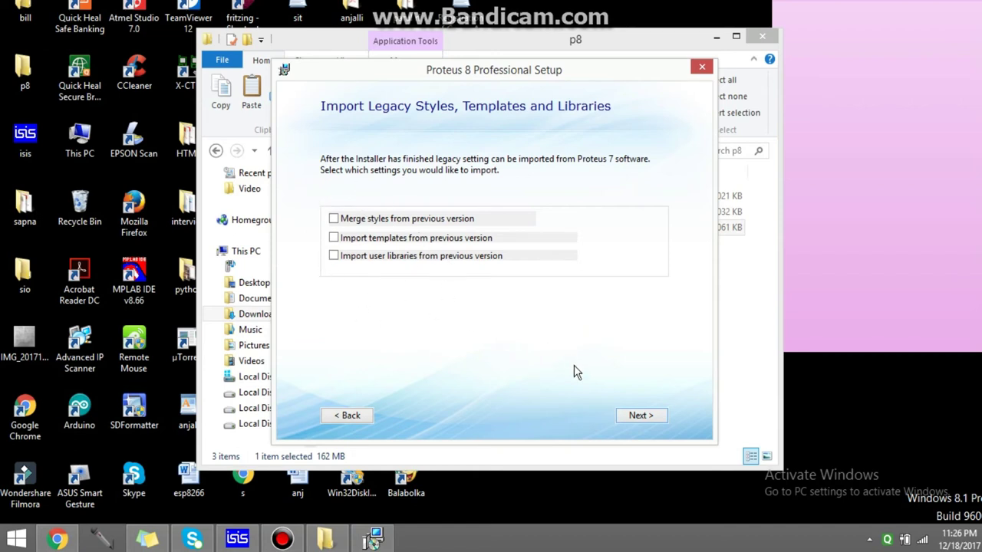
pyautogui.click(639, 417)
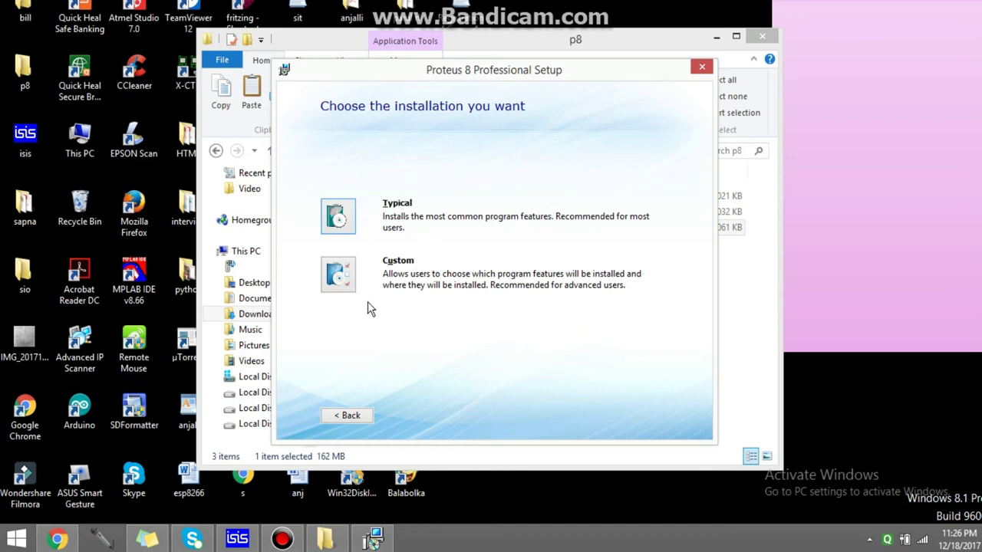
# - Perform the Typical installation of Proteus 8 Professional and close the setup wizard without running the program
pyautogui.click(339, 218)
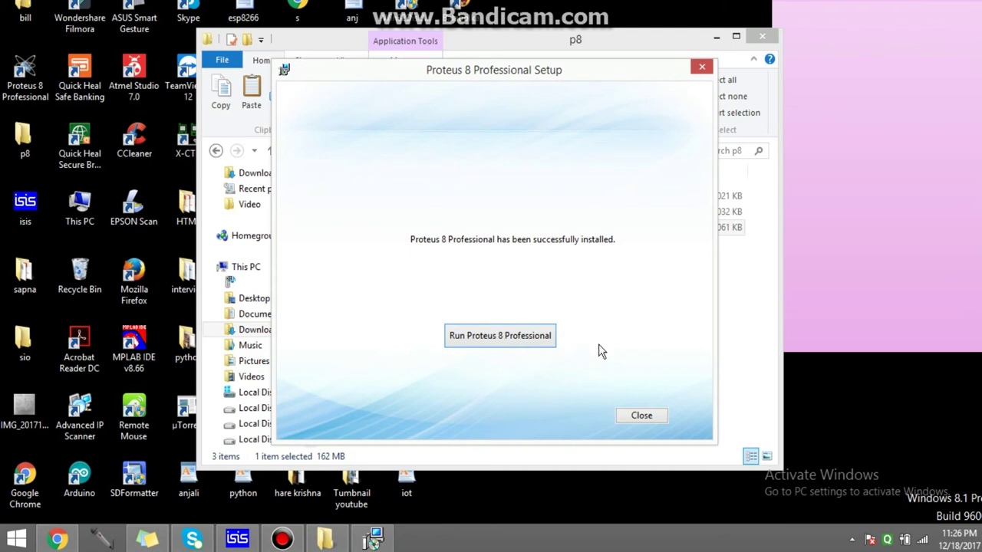
pyautogui.click(635, 418)
pyautogui.click(446, 299)
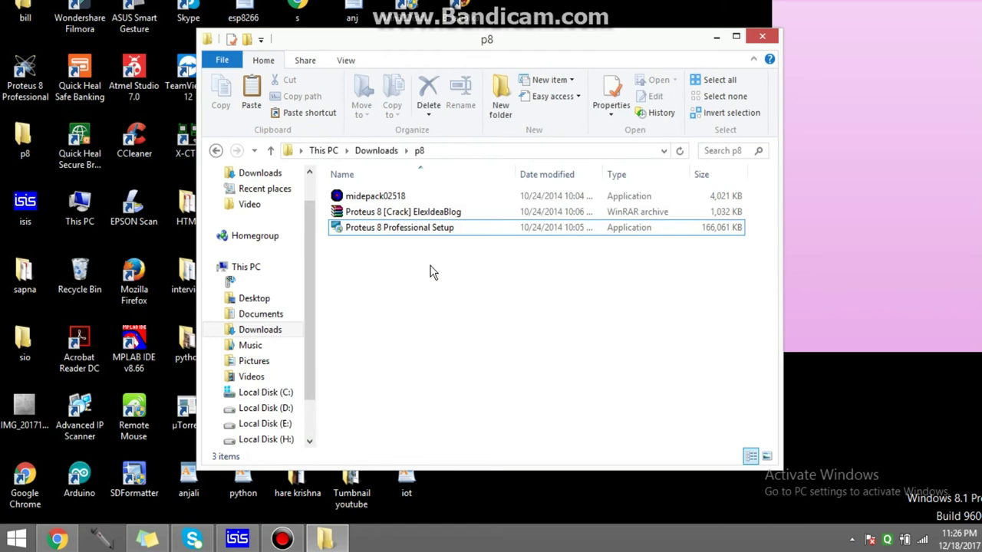
# - Extract the Proteus 8 [Crack] ElexIdeaBlog archive into a subfolder of p8 with the default extraction path and options
pyautogui.click(376, 219)
pyautogui.rightClick(375, 218)
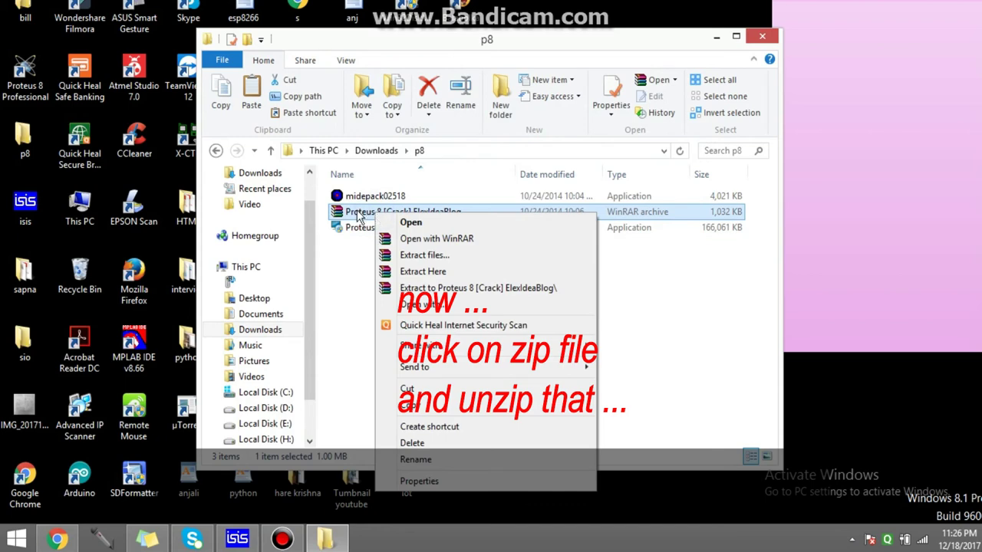
pyautogui.click(414, 258)
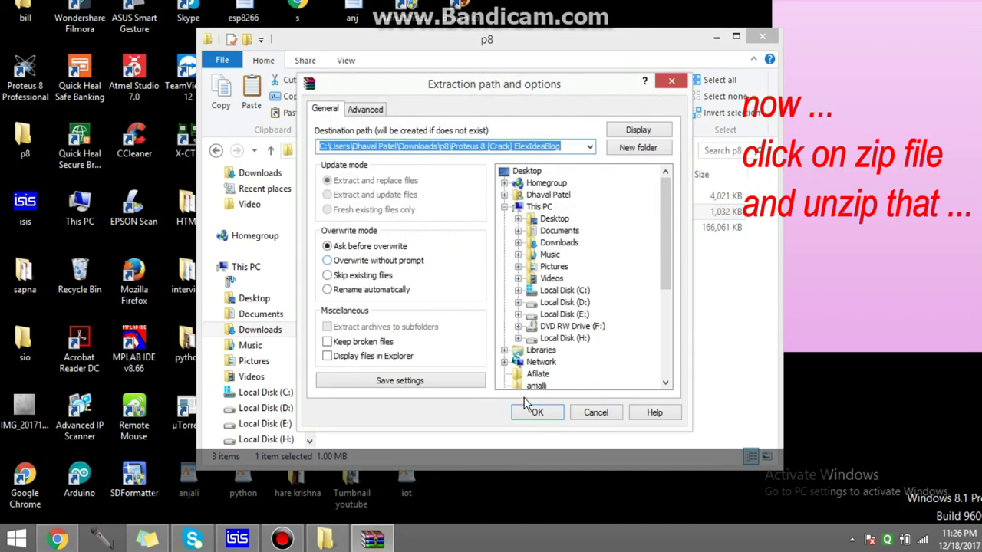
pyautogui.click(540, 416)
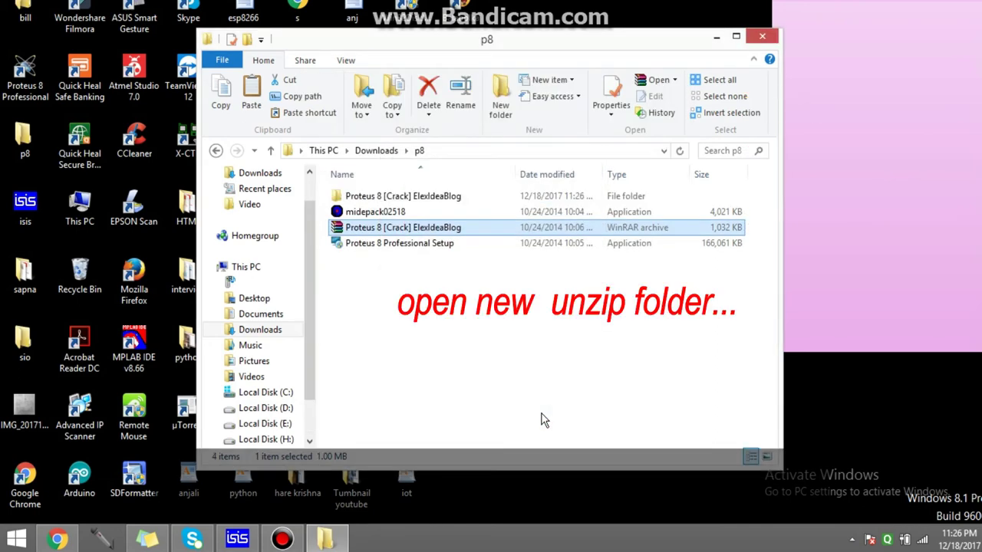
pyautogui.click(394, 298)
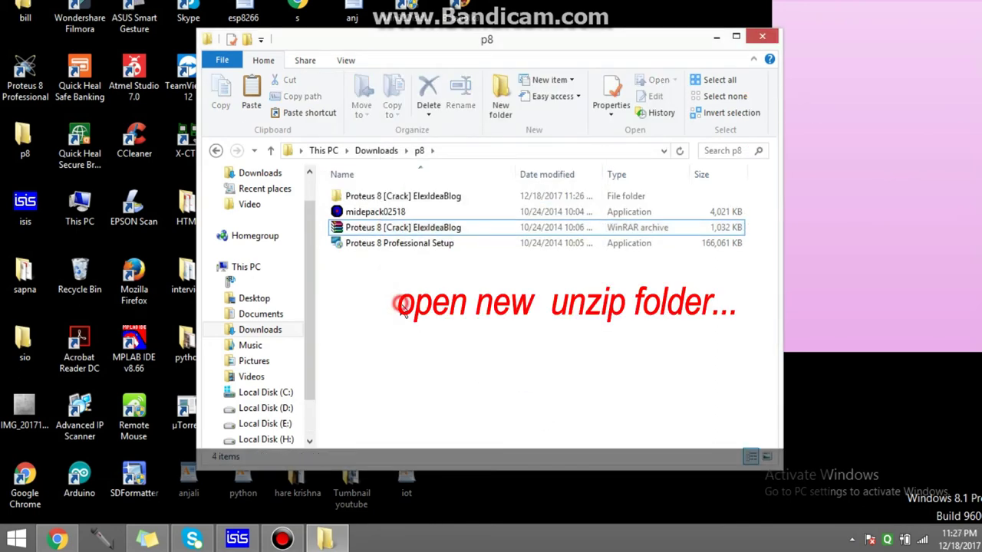
# - Copy the BIN and MODELS folders from the extracted Proteus 8 [Crack] ElexIdeaBlog folder
pyautogui.doubleClick(397, 198)
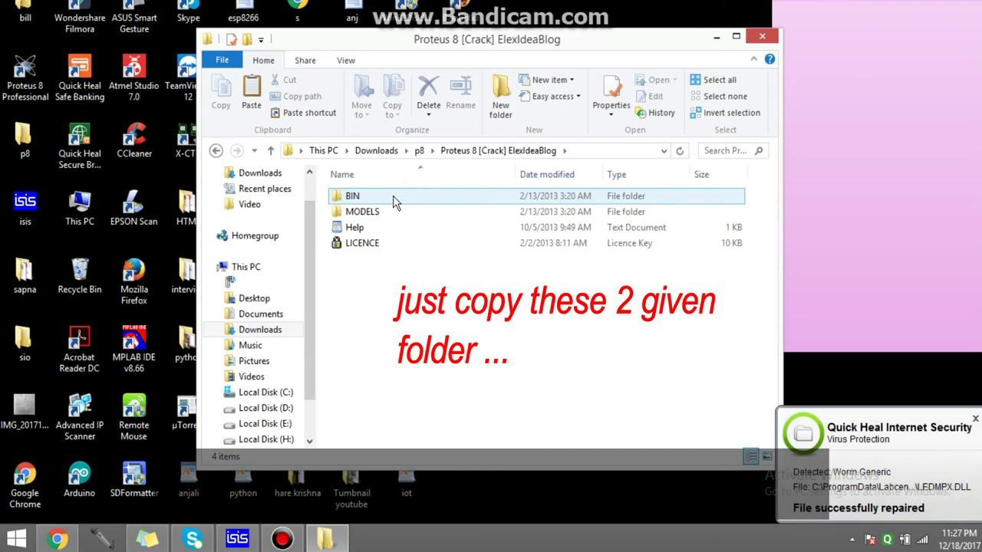
pyautogui.click(364, 196)
pyautogui.keyDown('ctrl'); pyautogui.click(381, 212); pyautogui.keyUp('ctrl')
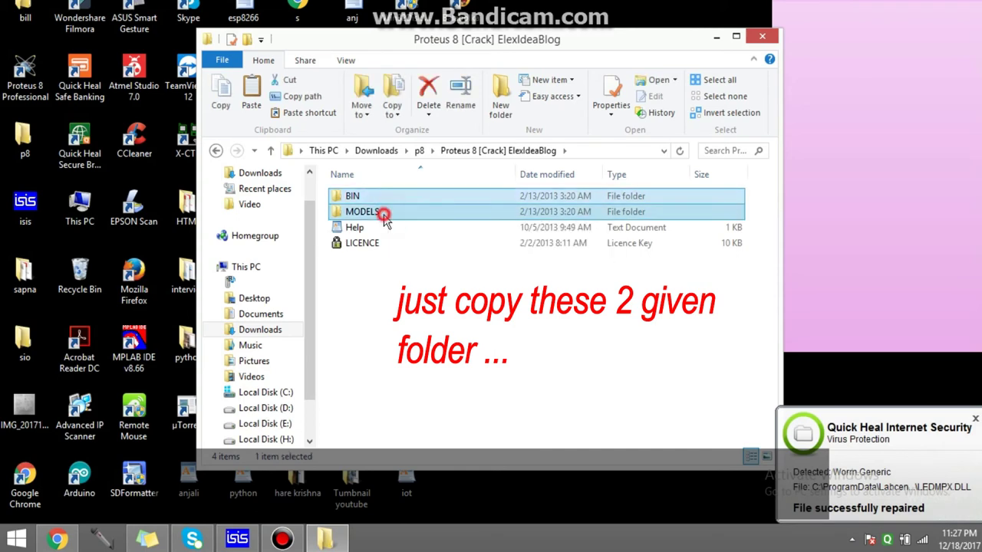
pyautogui.rightClick(368, 201)
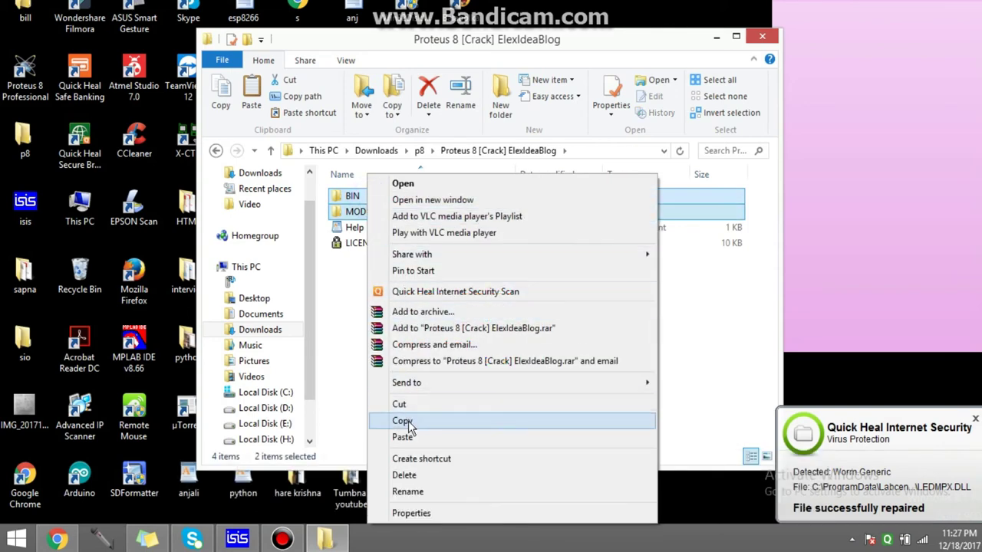
pyautogui.click(406, 423)
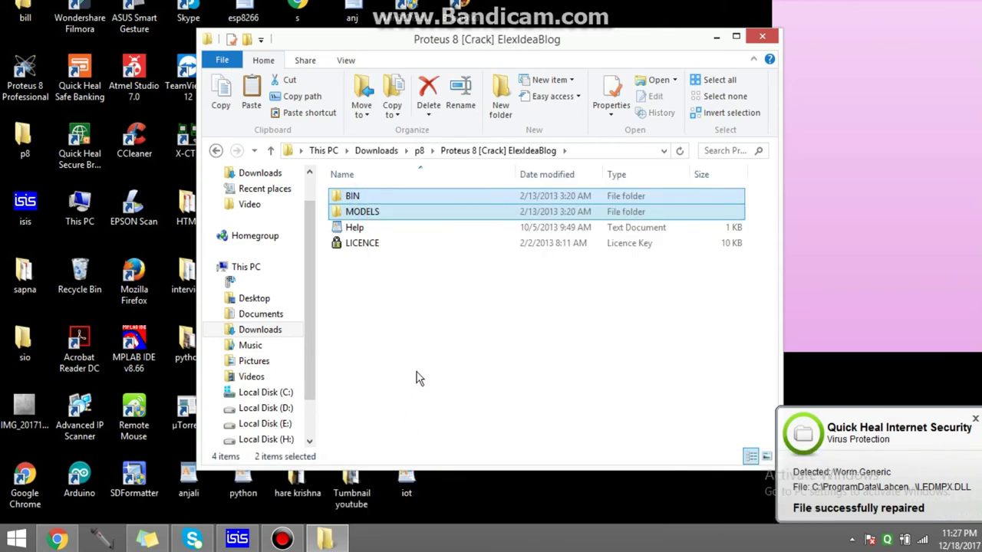
# - Maximize the folder window and open the Proteus 8 Professional folder in C:\Program Files (x86)\Labcenter Electronics
pyautogui.click(278, 393)
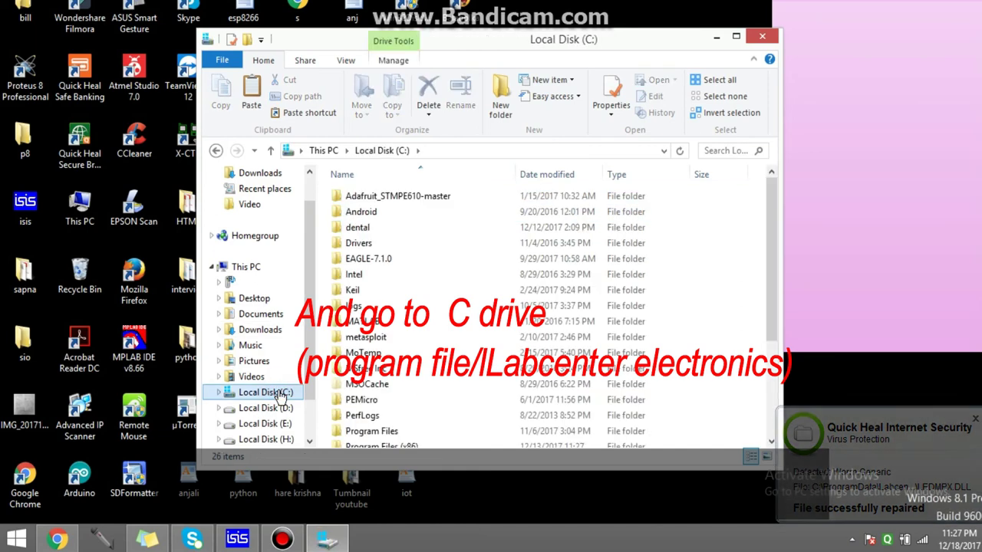
pyautogui.doubleClick(615, 46)
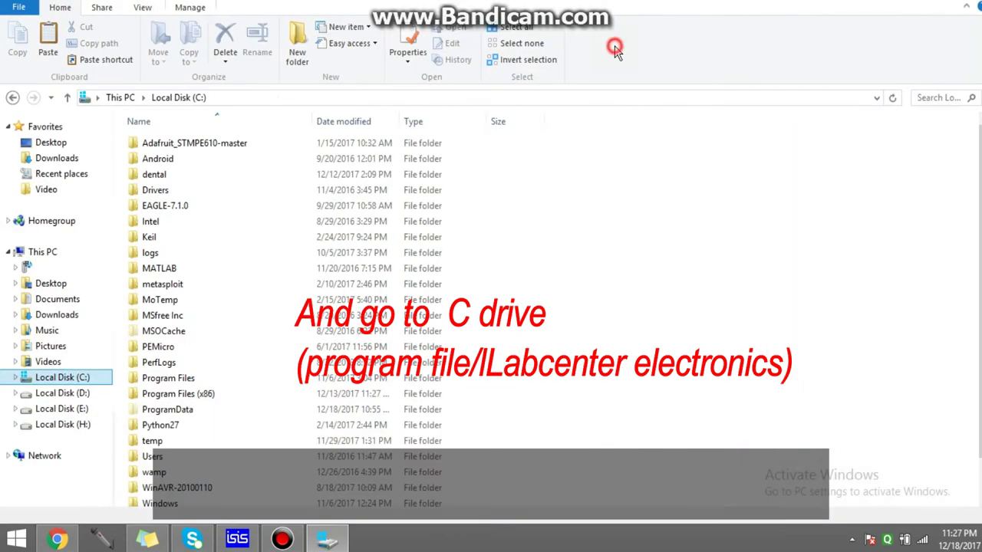
pyautogui.doubleClick(181, 396)
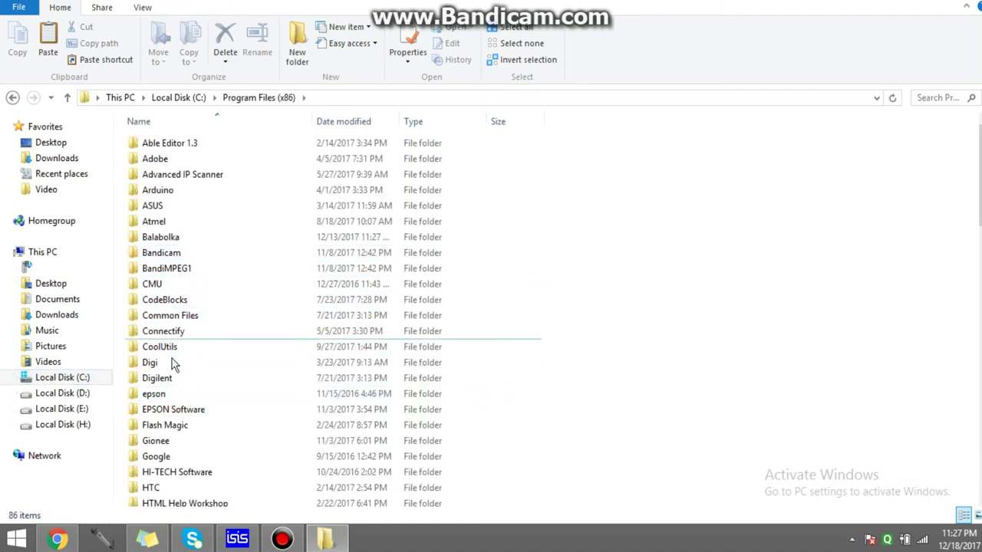
pyautogui.click(173, 349)
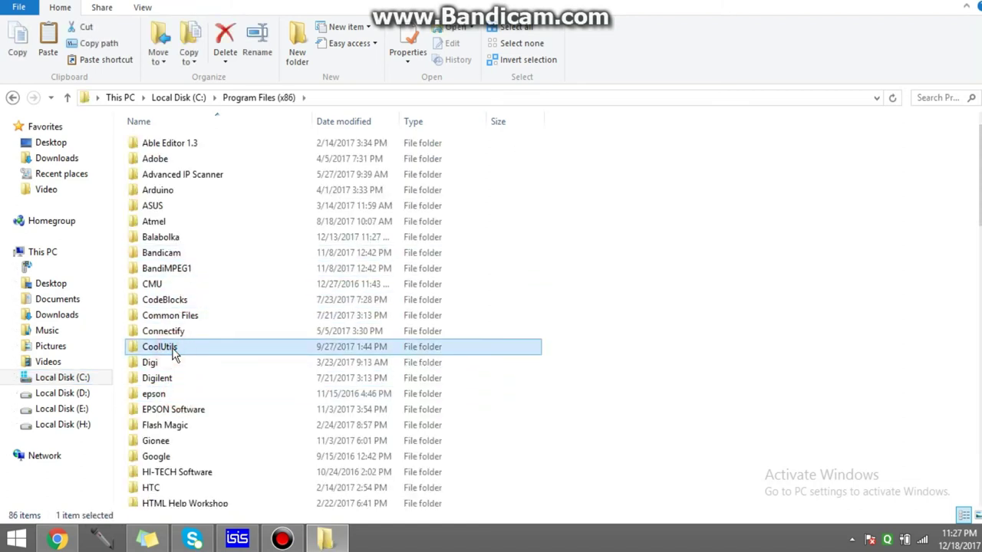
pyautogui.press('l')
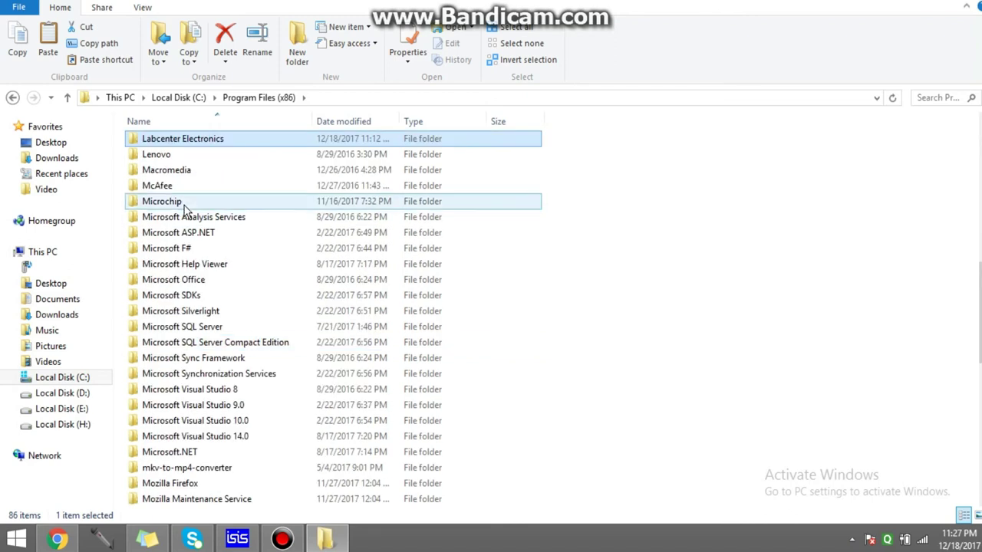
pyautogui.doubleClick(178, 142)
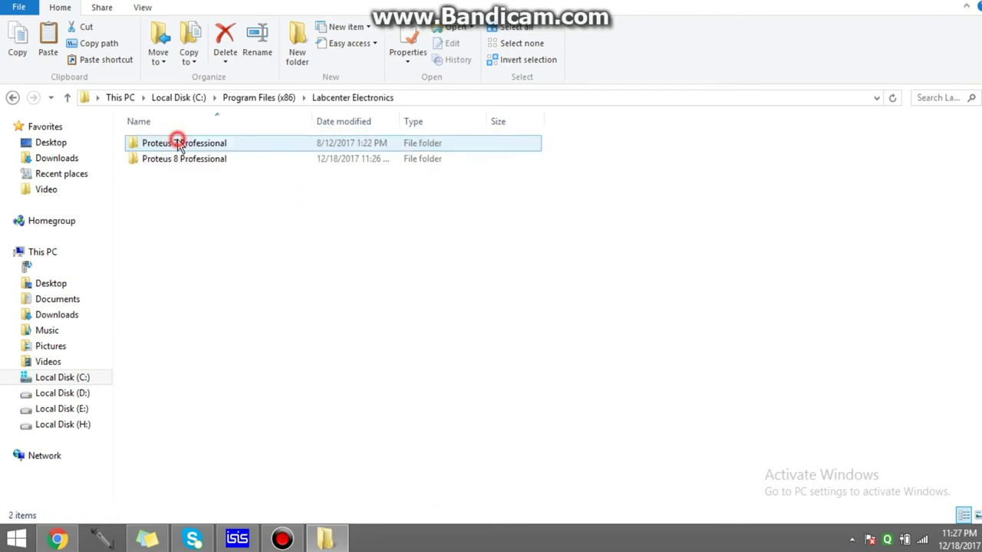
pyautogui.click(175, 196)
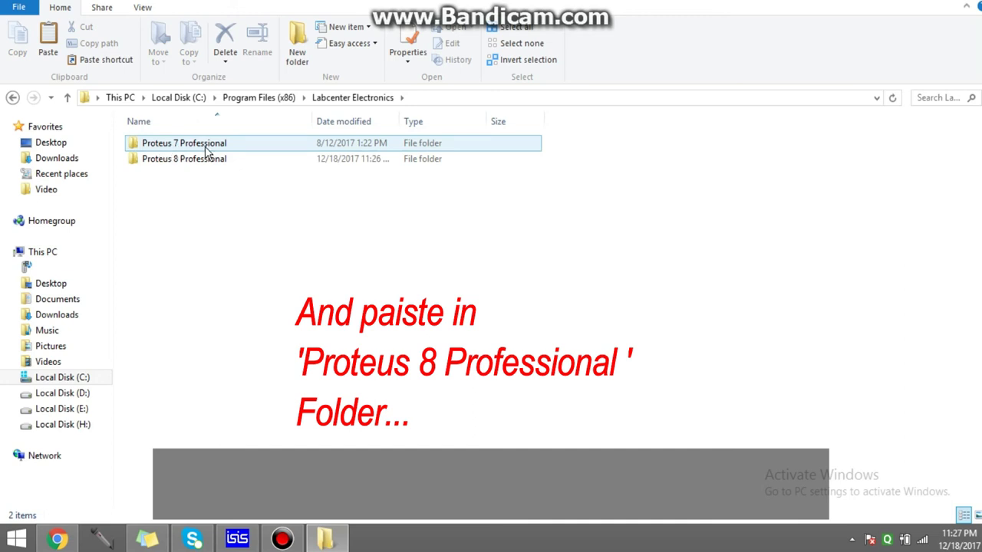
pyautogui.click(191, 187)
pyautogui.click(176, 158)
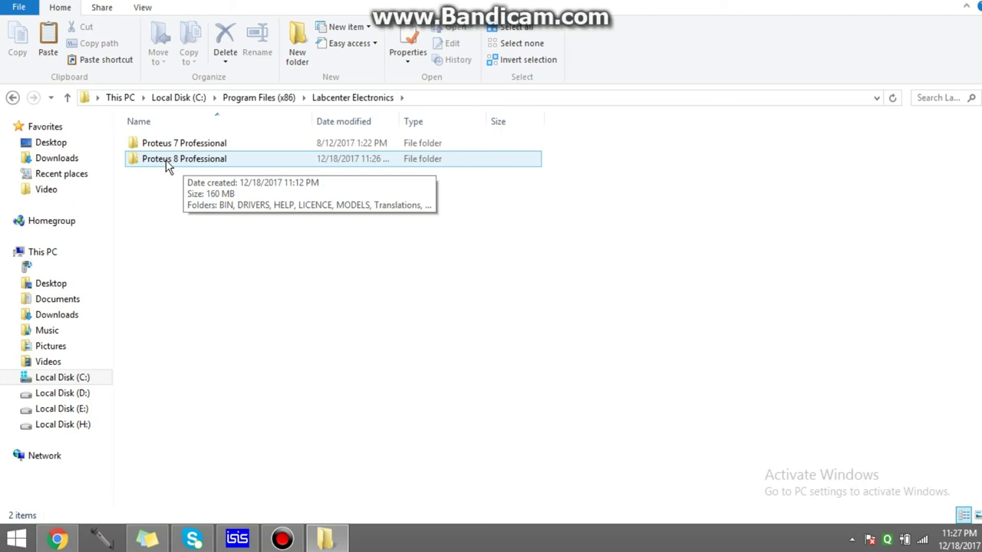
pyautogui.doubleClick(166, 160)
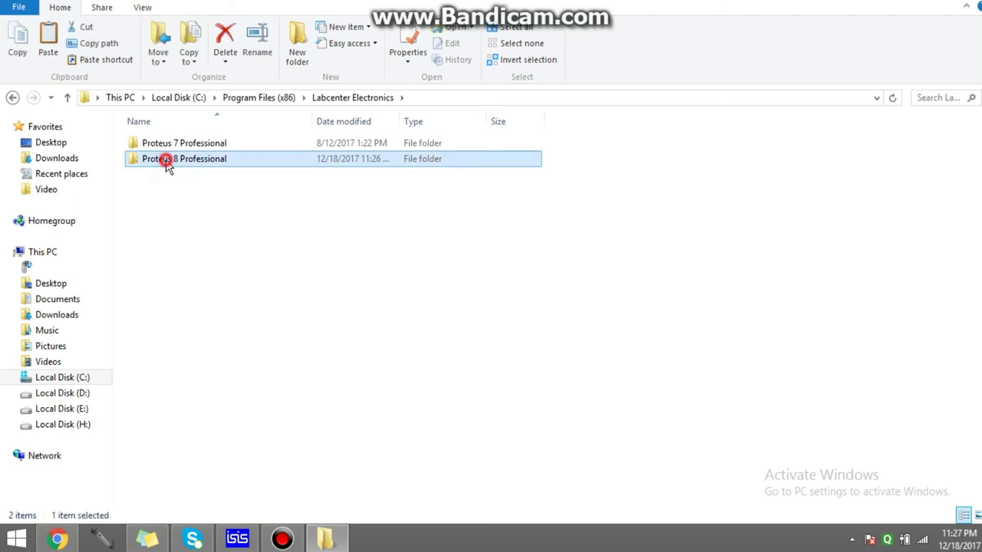
# - Paste the copied BIN and MODELS folders into the Proteus 8 Professional folder, replacing the files with the same names
pyautogui.rightClick(170, 260)
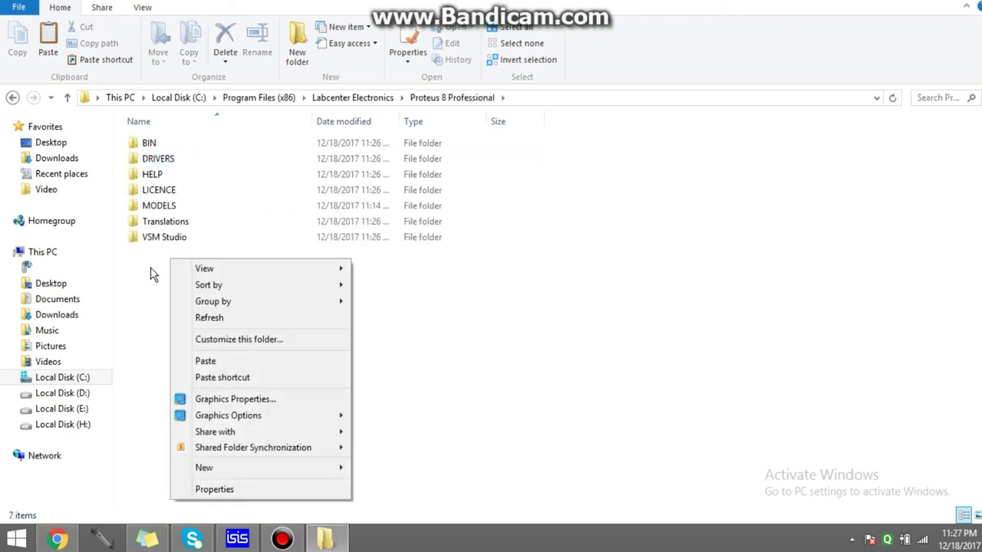
pyautogui.click(205, 361)
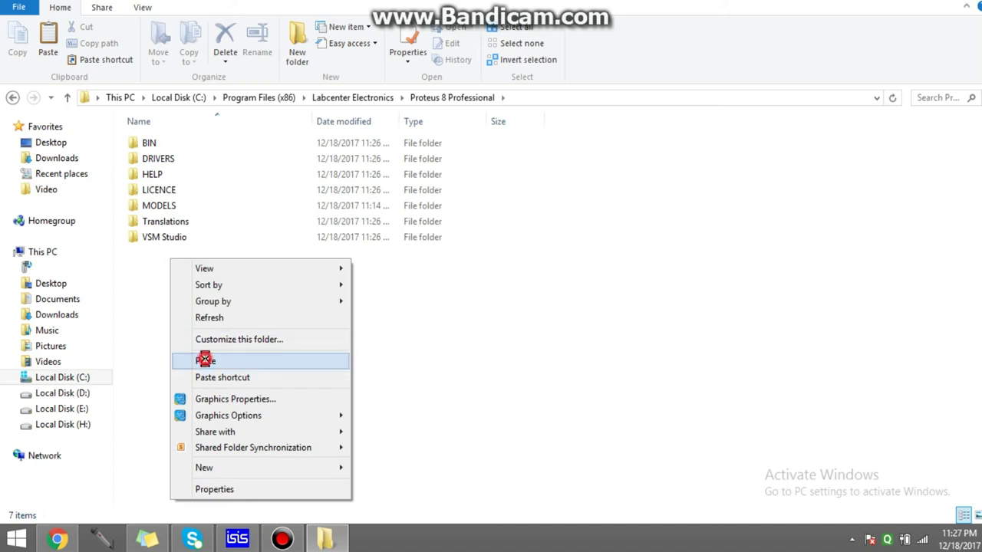
pyautogui.click(255, 138)
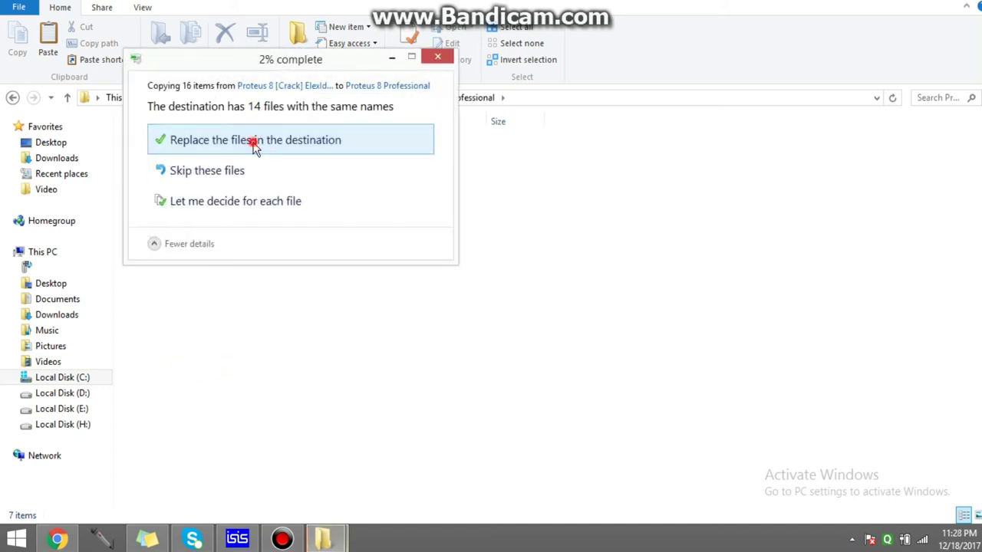
pyautogui.click(238, 187)
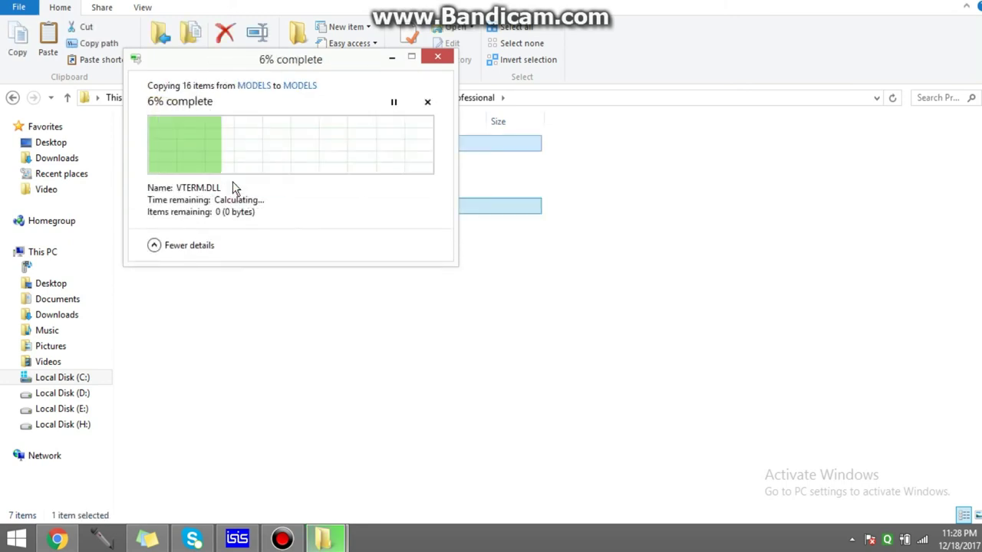
pyautogui.click(233, 238)
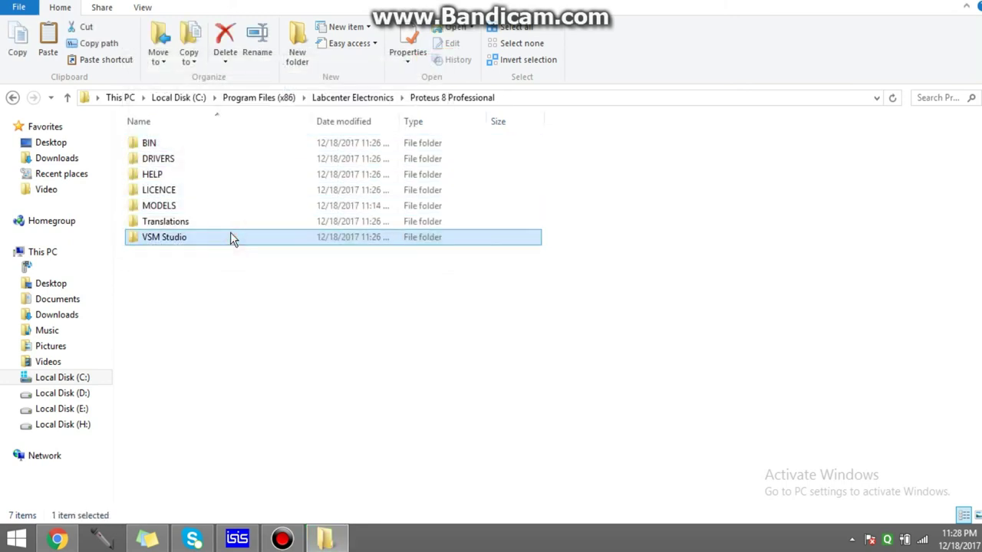
pyautogui.click(214, 282)
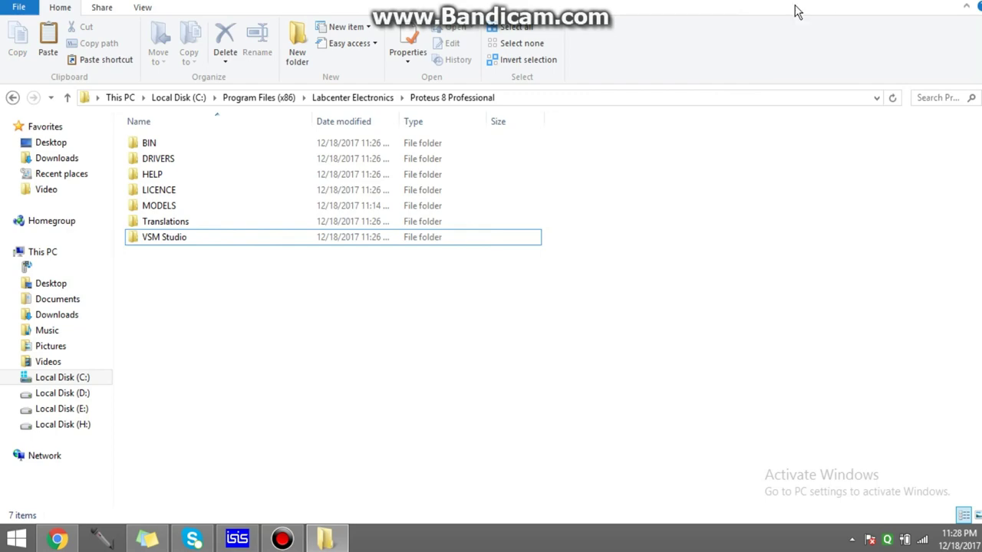
# - Minimize the folder window and launch Proteus 8 Professional from the desktop
pyautogui.click(325, 539)
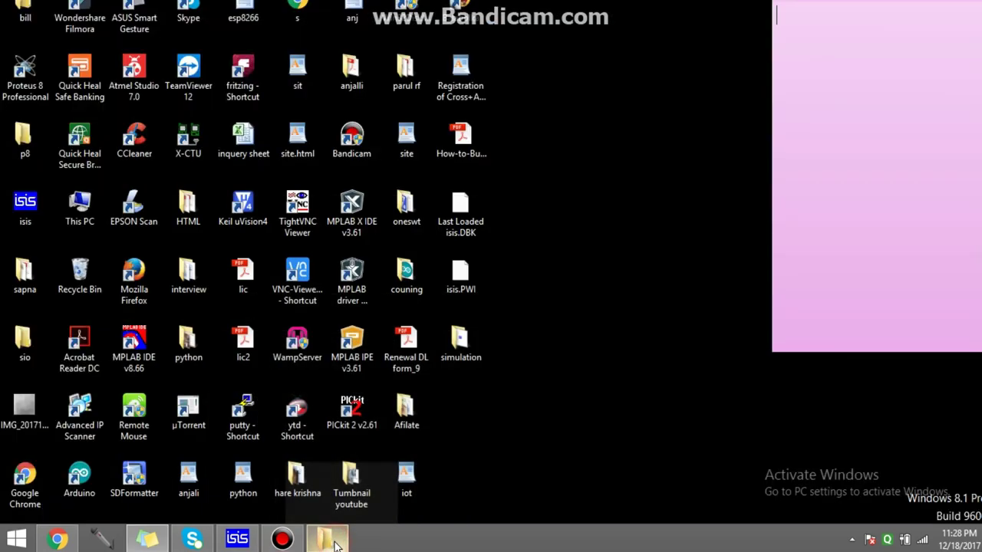
pyautogui.doubleClick(25, 90)
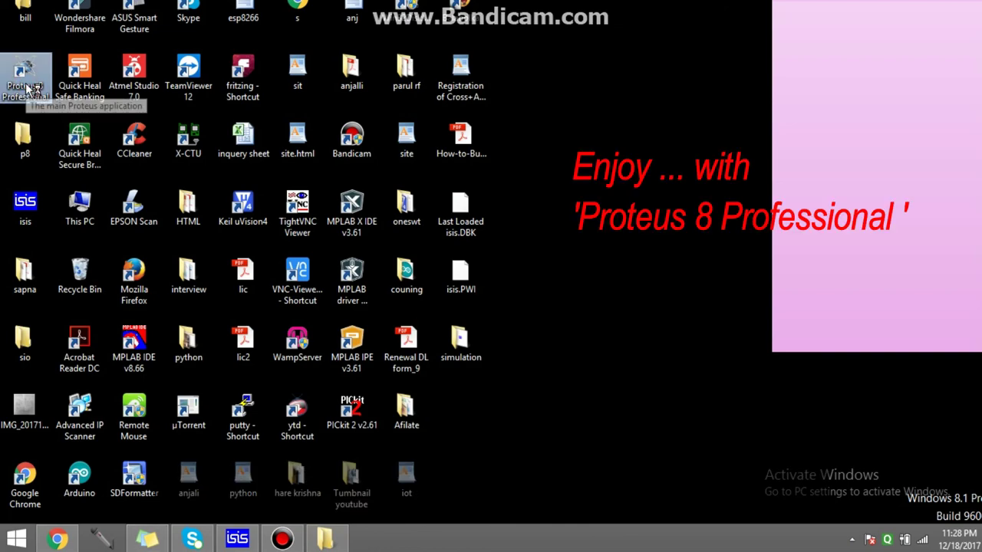